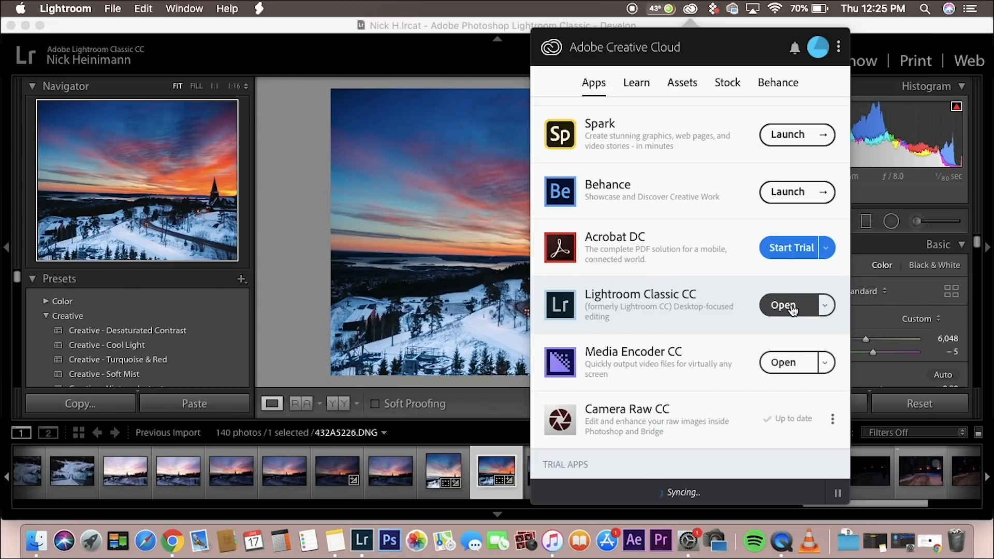
Step: Return to Lightroom Classic from Creative Cloud and examine the sunset photo's existing Basic and HSL adjustments
click(441, 64)
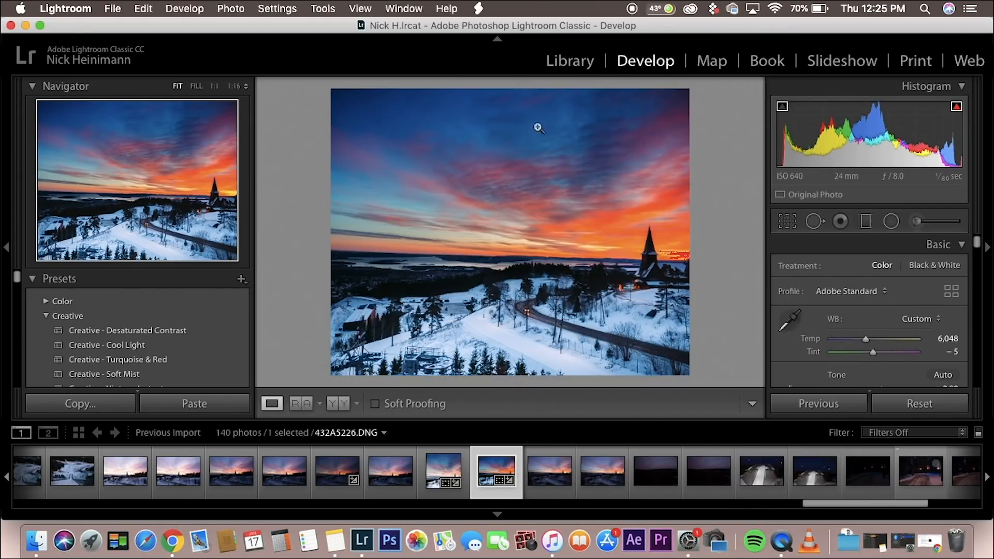
scroll(840, 322, down, 5)
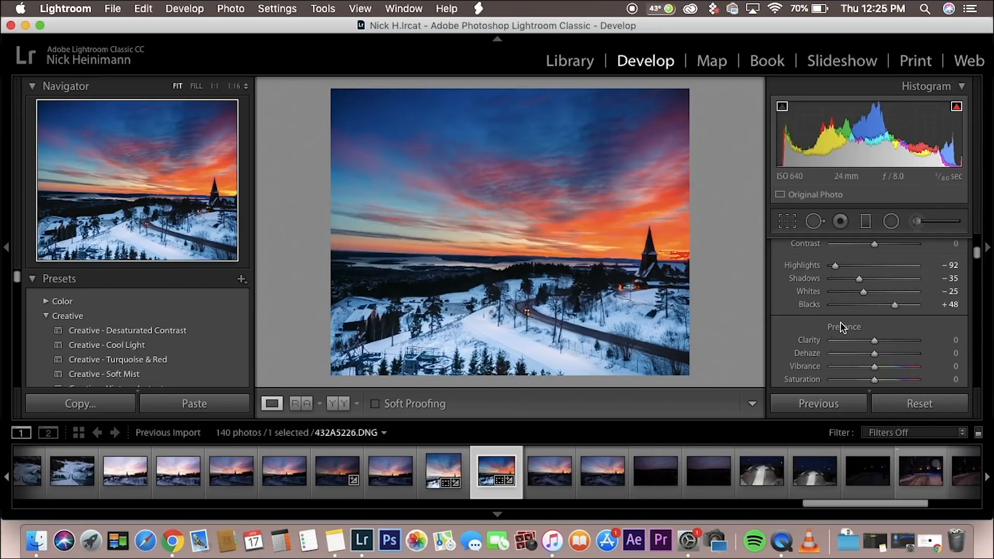
scroll(853, 311, up, 5)
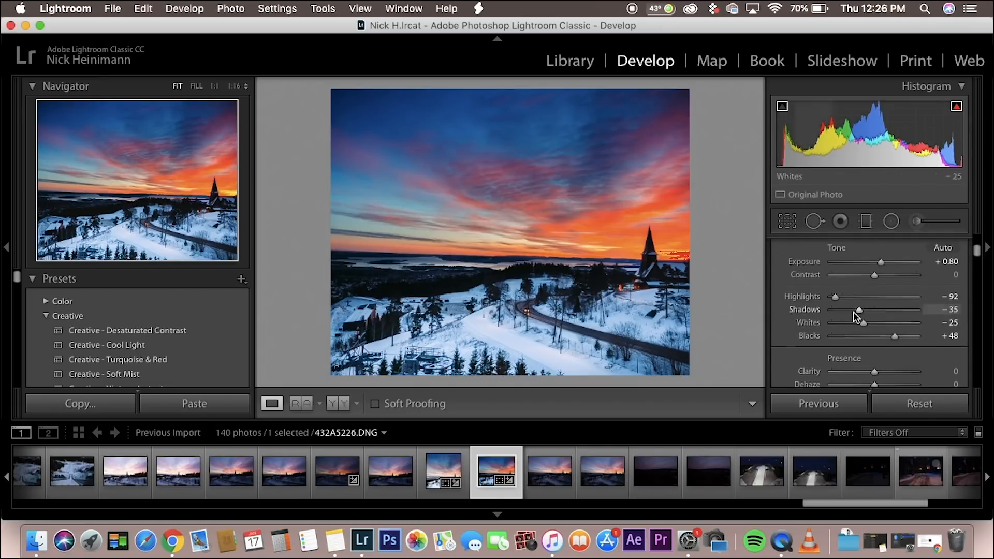
scroll(853, 311, down, 3)
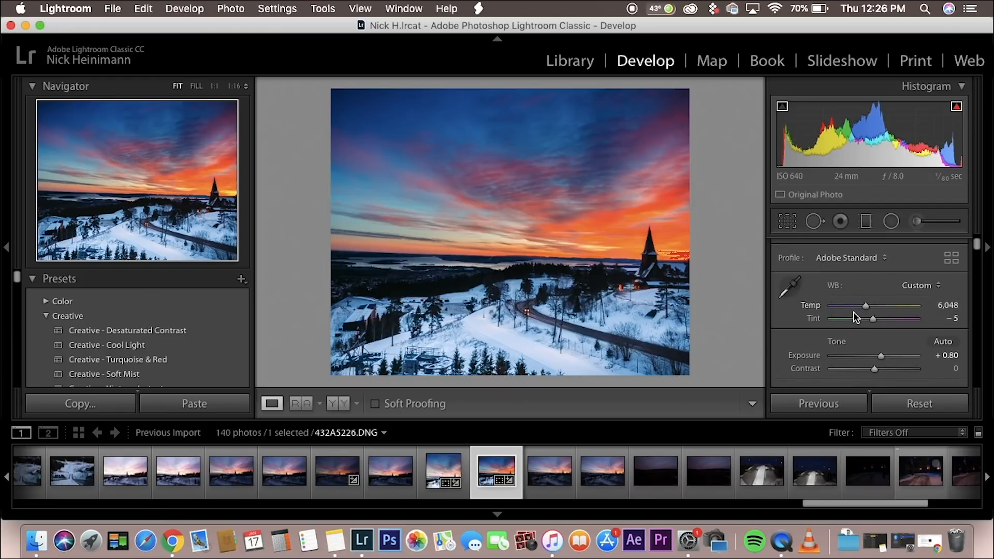
scroll(853, 311, down, 6)
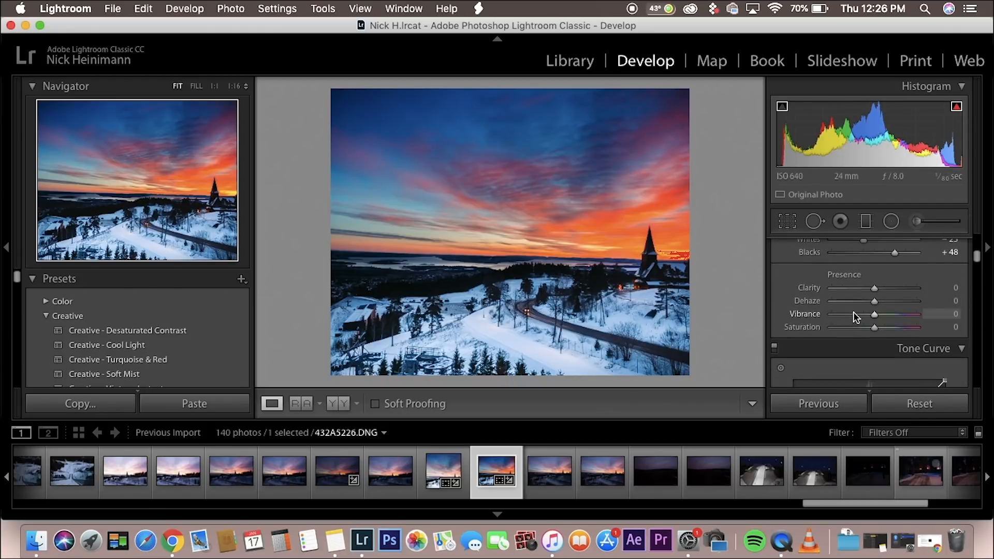
scroll(853, 311, down, 5)
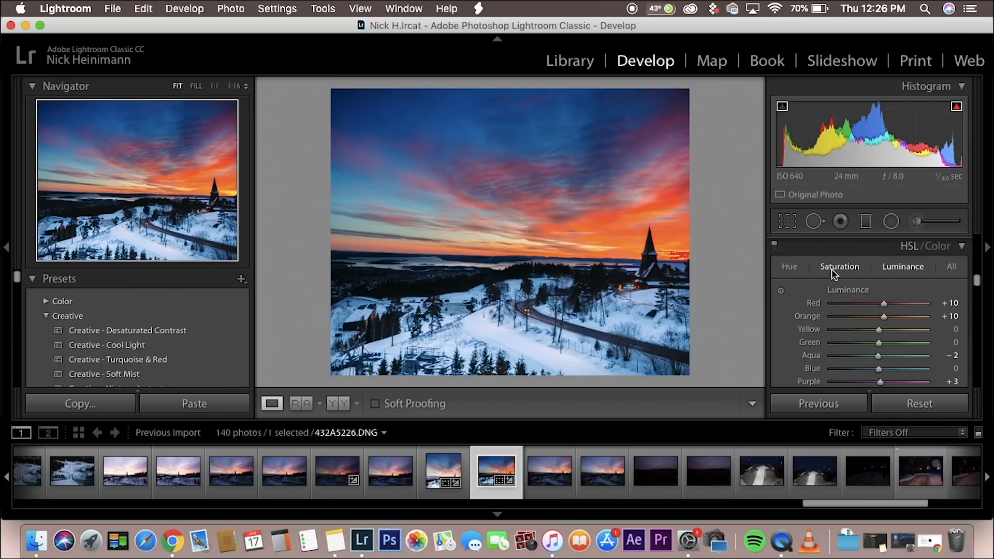
scroll(844, 340, up, 10)
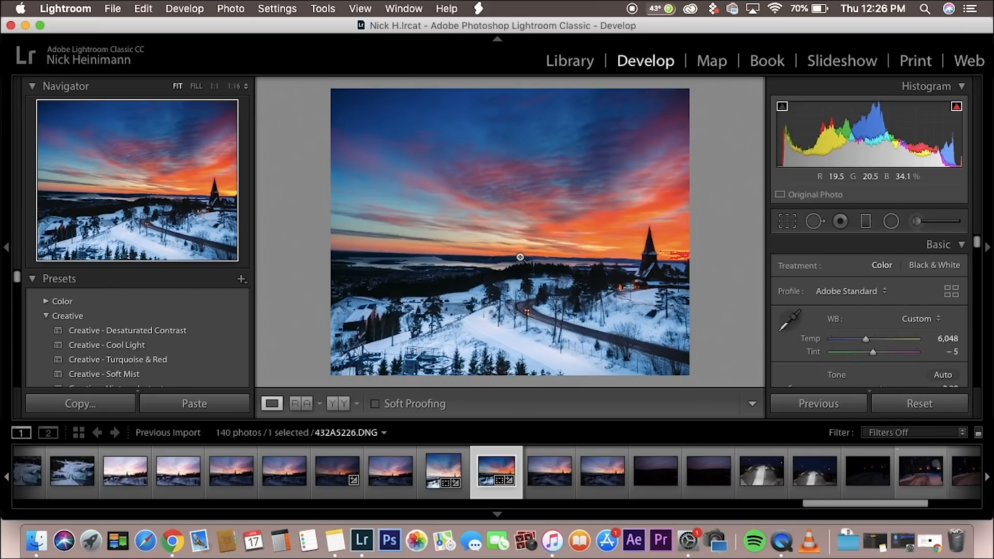
Step: Compare the edited sunset photo with its unedited Before version, ending on the edited version
key(backslash)
key(backslash)
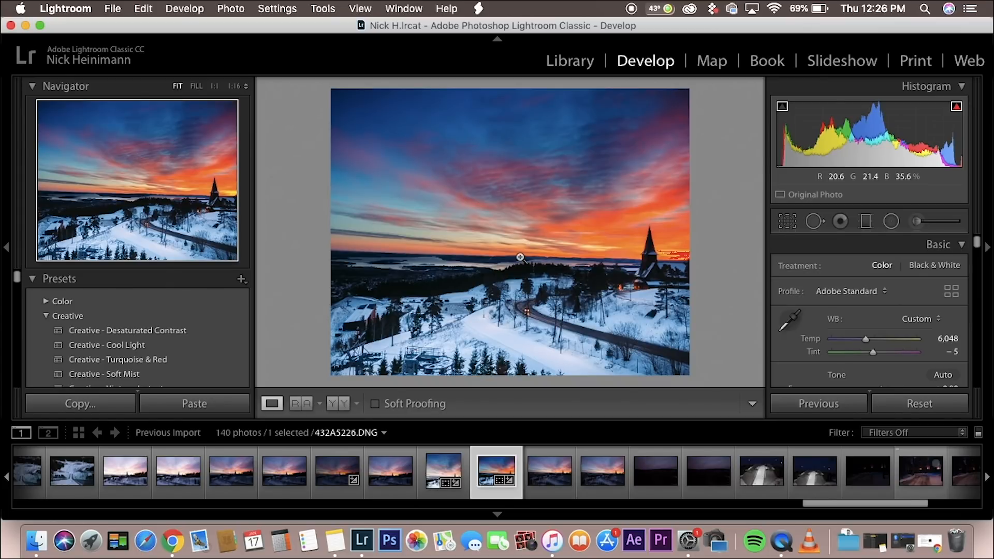
key(backslash)
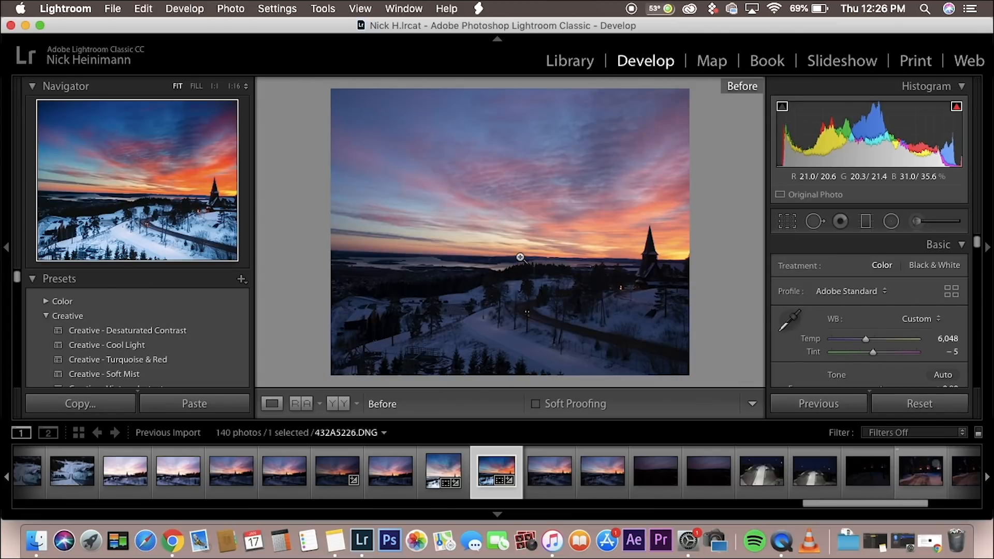
key(backslash)
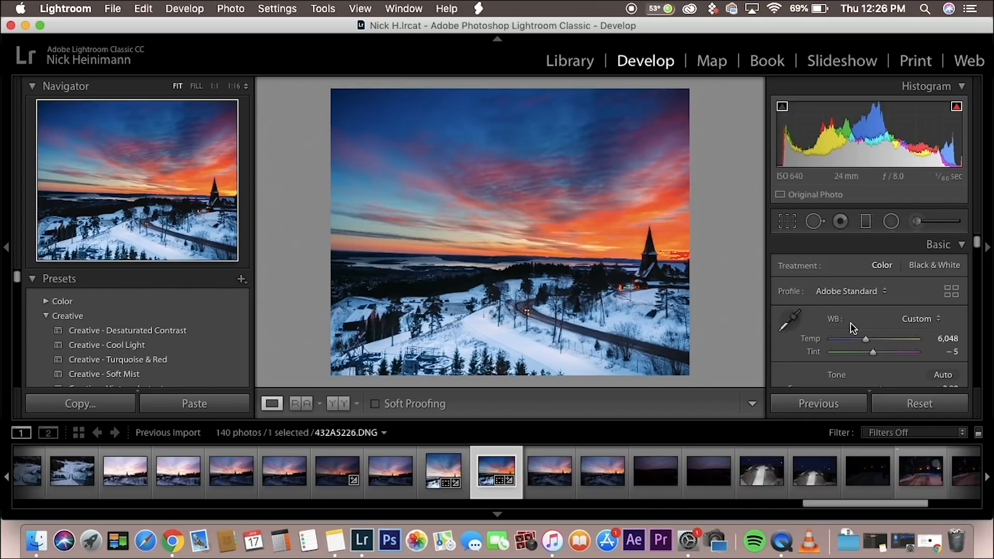
Step: Turn the lens profile corrections off and on again to compare their effect on the photo
scroll(852, 327, down, 20)
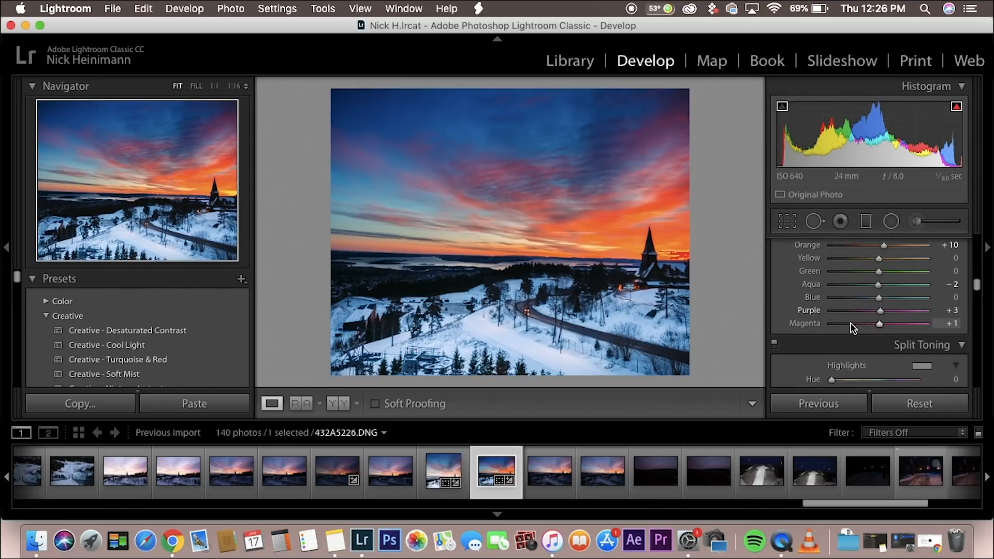
scroll(852, 328, down, 5)
scroll(828, 300, up, 8)
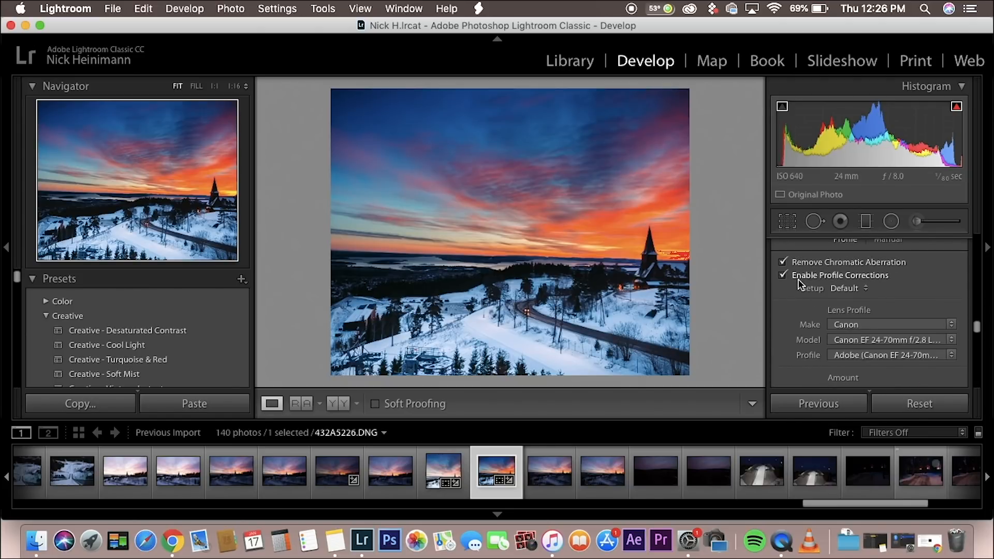
click(783, 275)
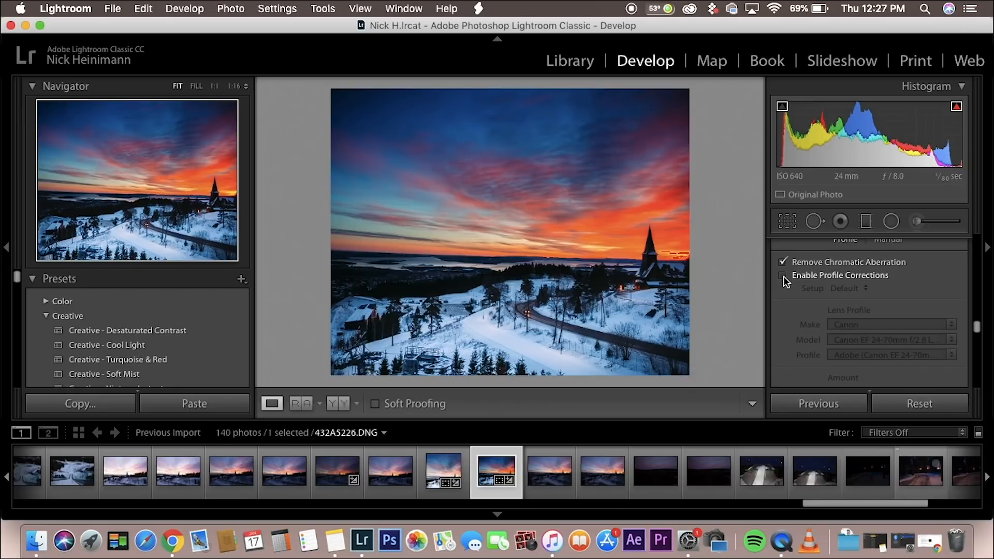
click(783, 275)
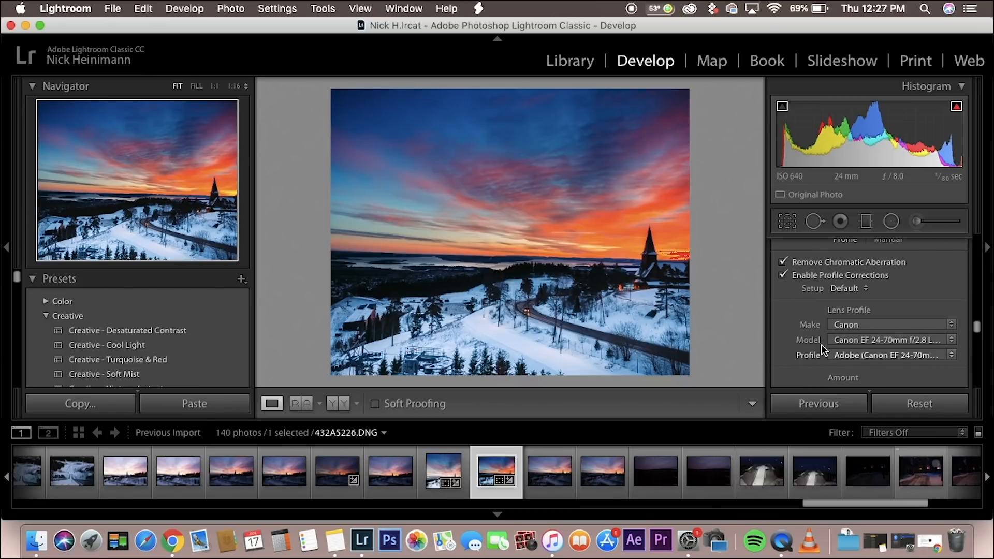
Step: Try white balance temperatures of 15,224 and 4,321 on the photo, and undo both changes
scroll(828, 295, up, 10)
scroll(852, 299, up, 8)
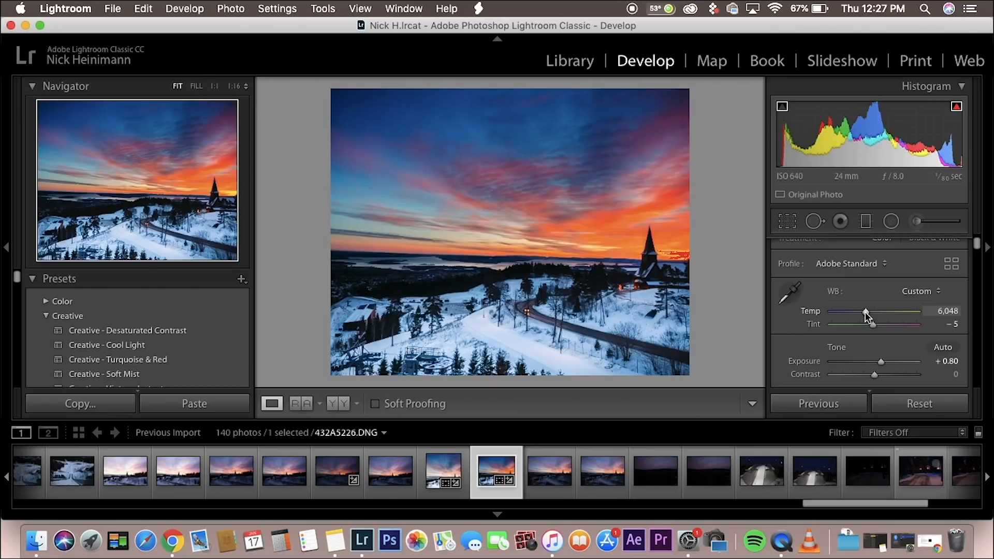
drag(865, 311, 898, 315)
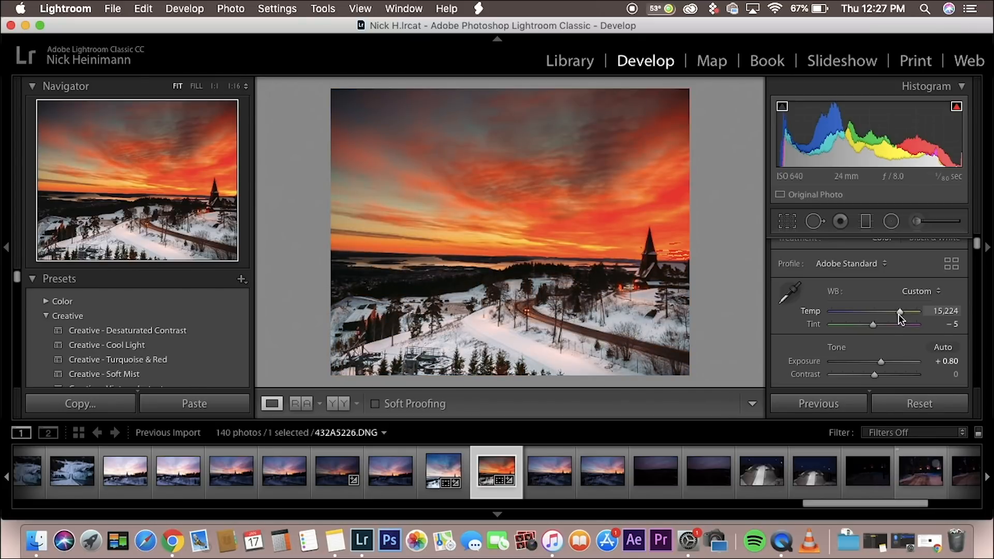
drag(899, 313, 851, 313)
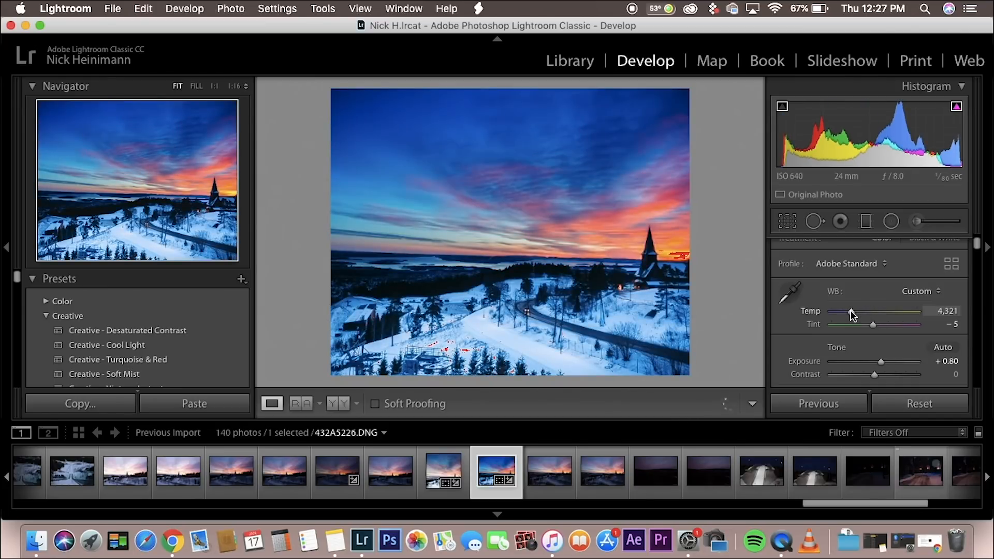
key(super+z)
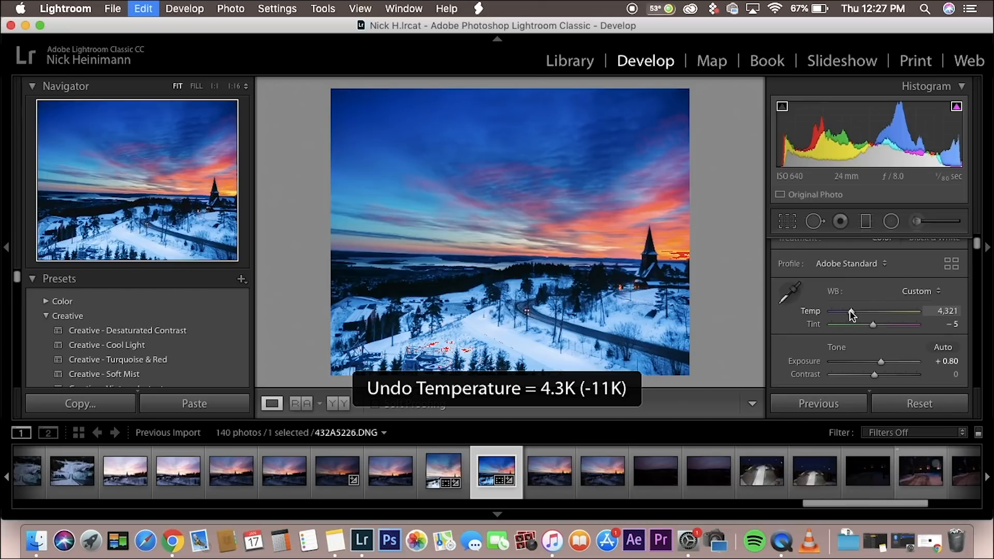
key(super+z)
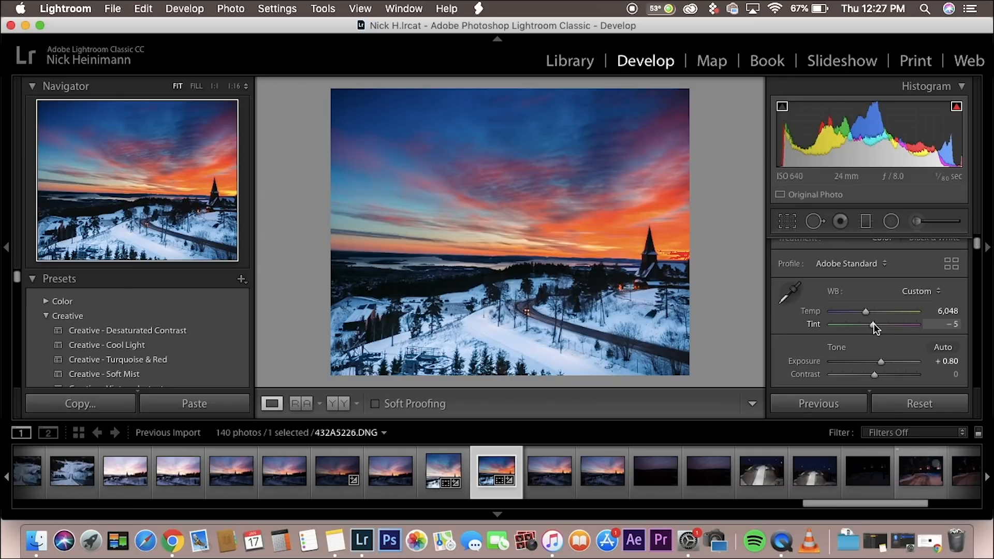
Step: Set the temperature to 4,428 while trying tints of -79 and +78, and settle the tint at -10
drag(873, 325, 852, 326)
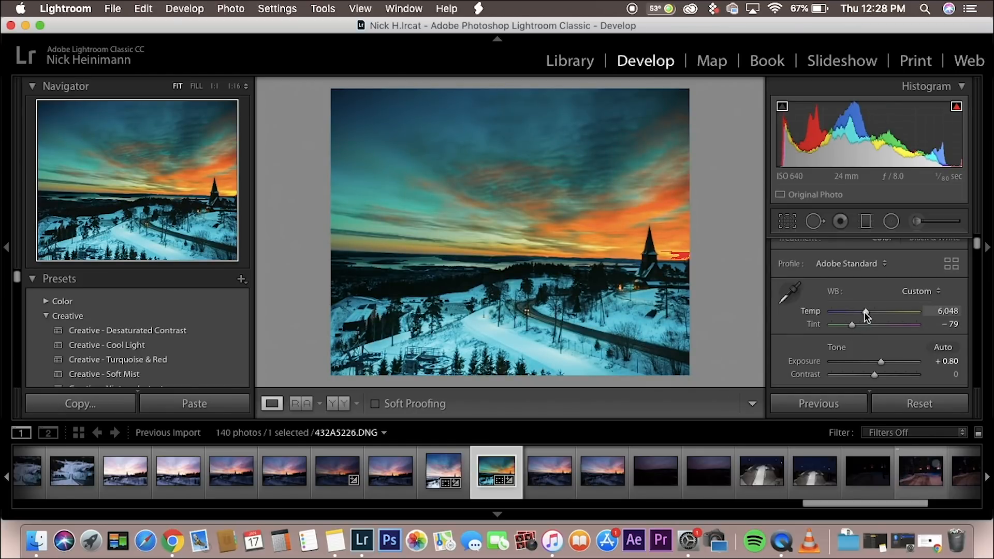
mouse_move(865, 312)
mouse_down()
mouse_move(834, 325)
mouse_move(901, 326)
mouse_move(871, 326)
mouse_up()
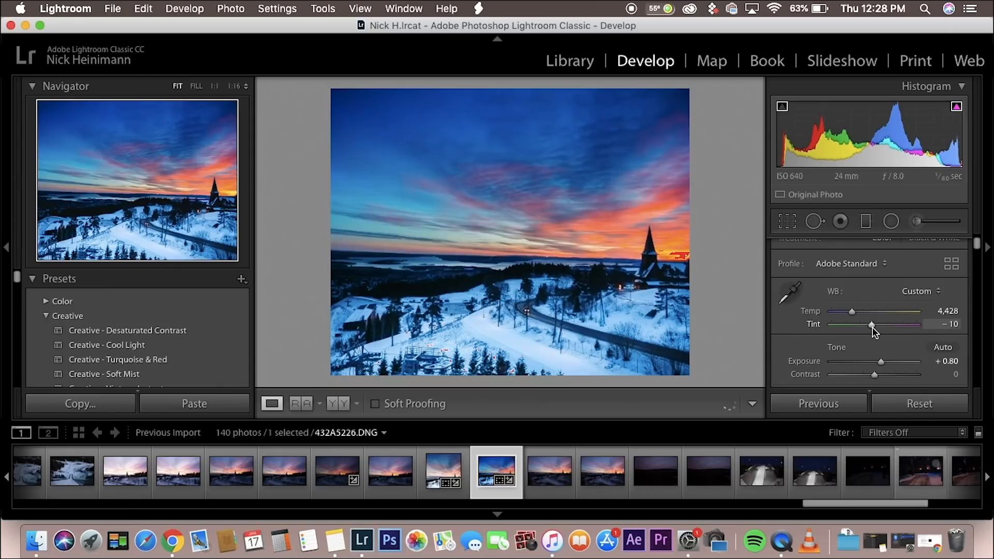
drag(872, 326, 896, 325)
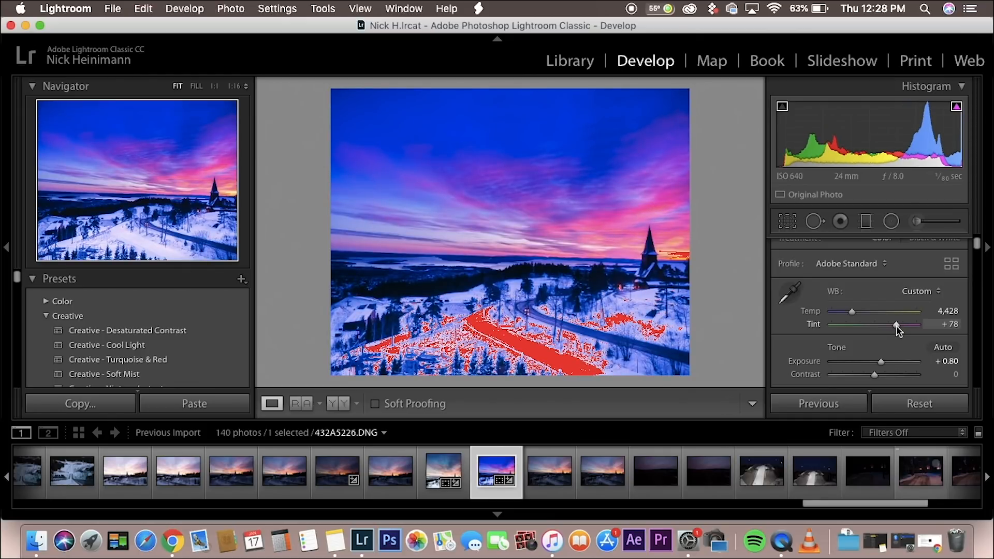
double_click(896, 325)
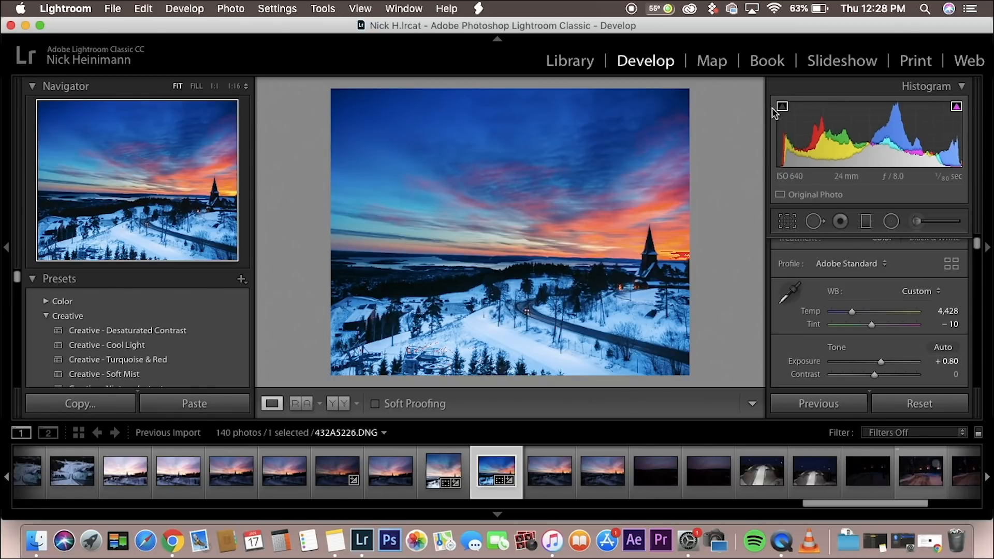
Step: Try raising the exposure to +1.55, and switch the highlight clipping overlay off and on again
mouse_move(880, 361)
mouse_down()
mouse_move(863, 370)
mouse_move(892, 363)
mouse_up()
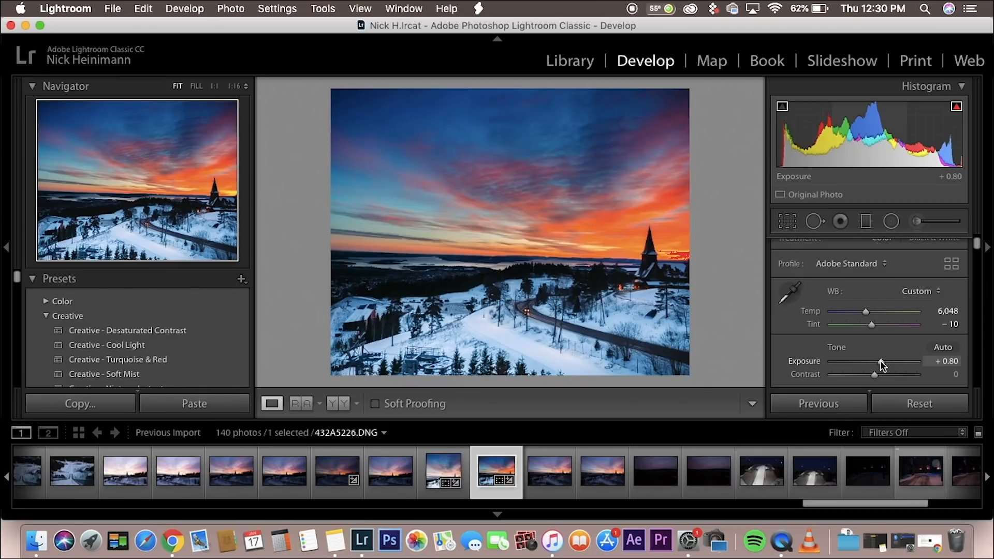
drag(881, 360, 887, 361)
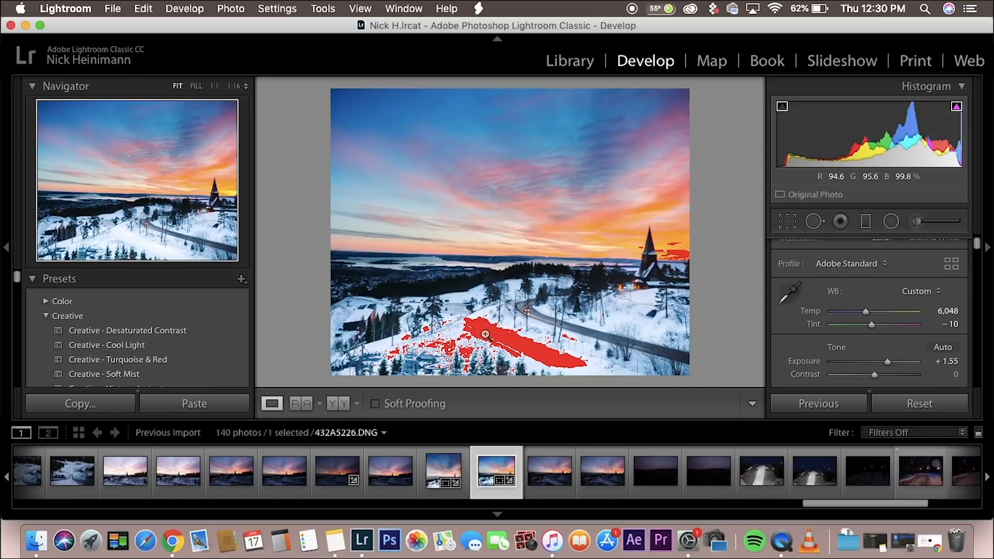
click(956, 108)
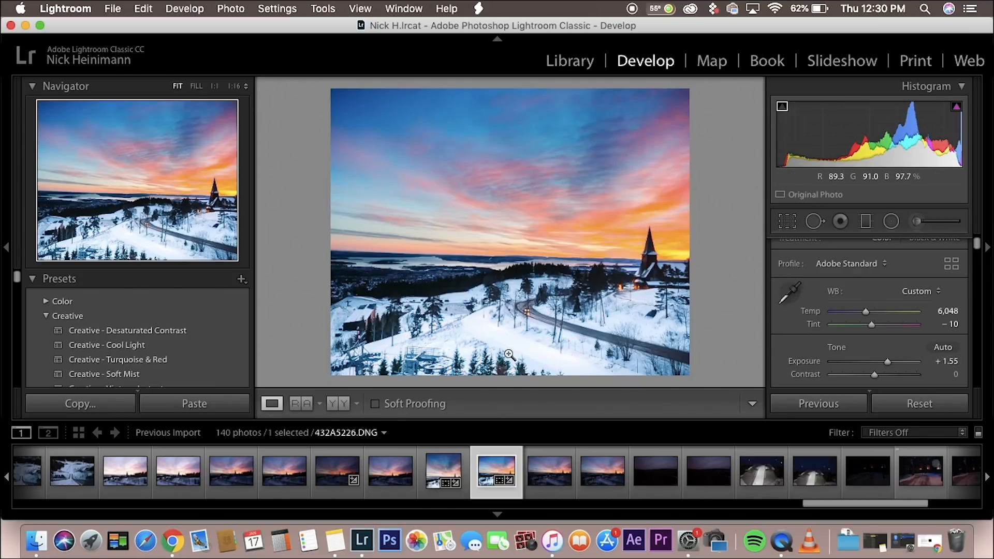
click(957, 109)
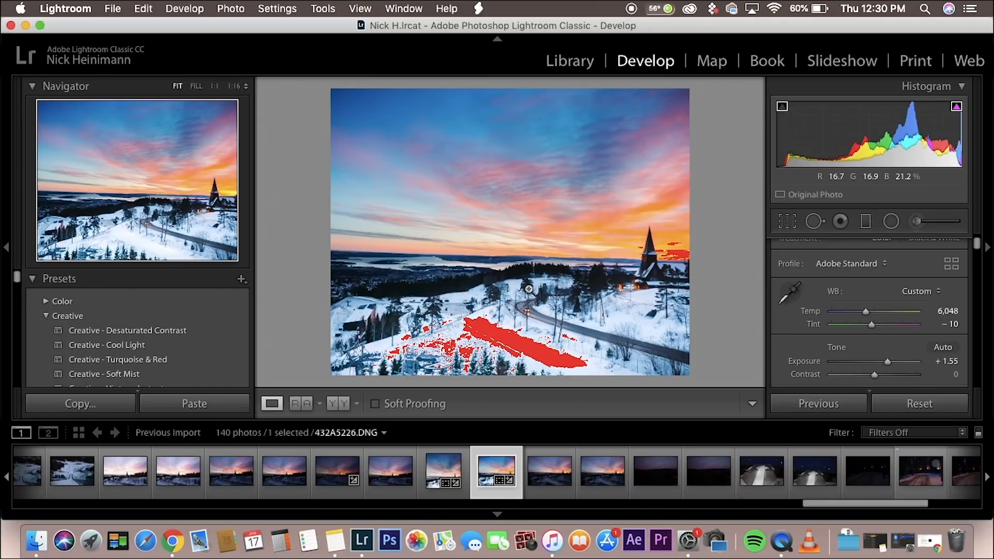
Step: Set the photo's exposure back to +0.80
click(947, 361)
text(0.8)
key(Return)
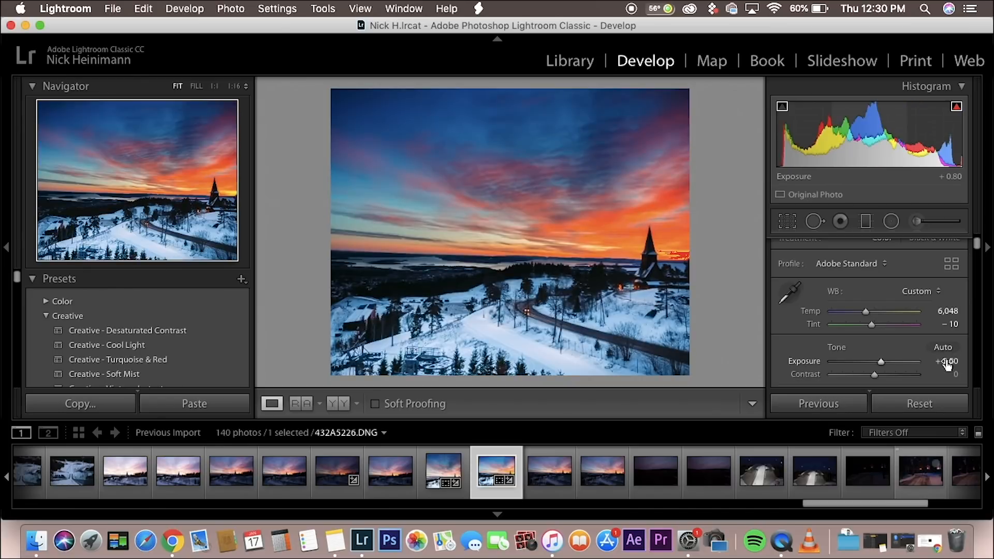
Step: Try exposures of 0.00 and +1.50 on the photo, and return the exposure to +0.80
scroll(815, 339, down, 1)
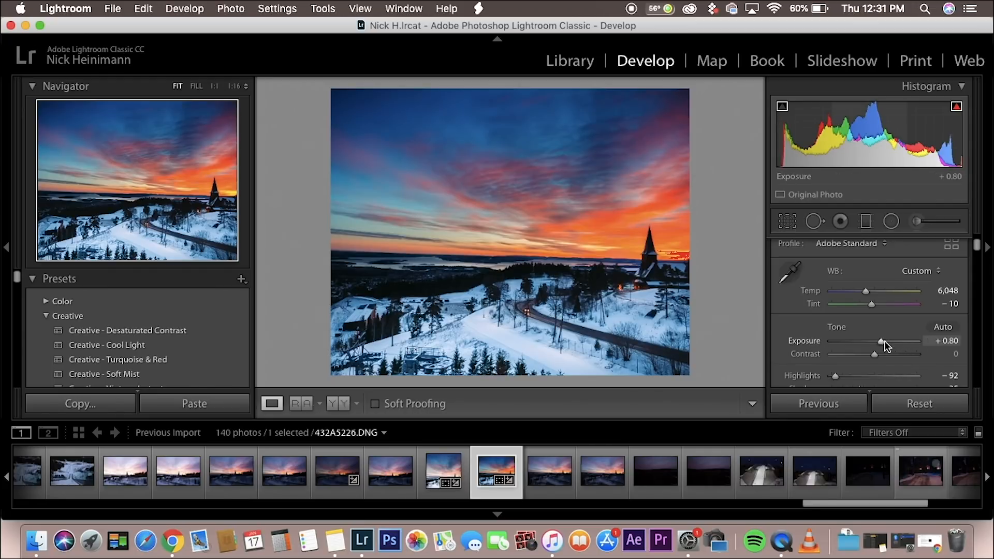
drag(881, 341, 875, 340)
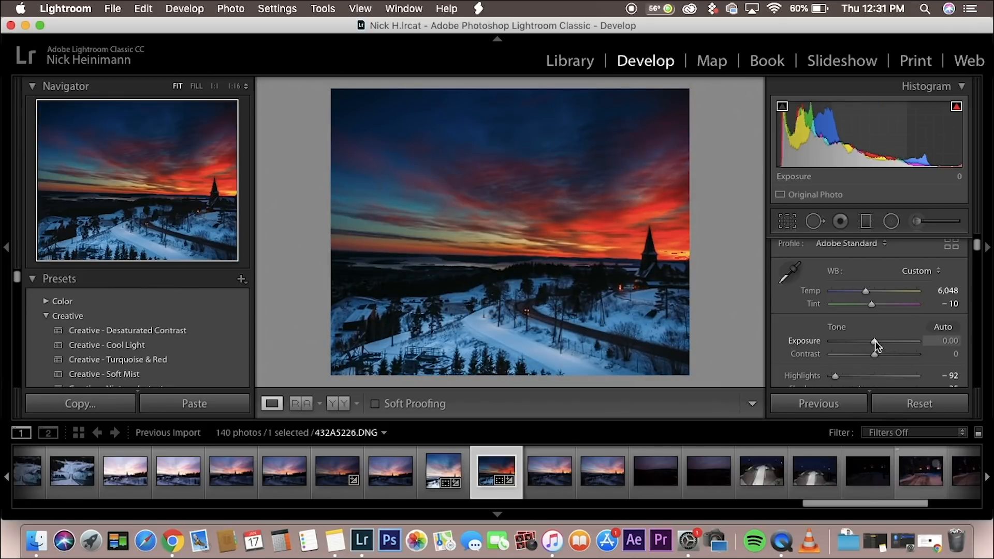
drag(875, 340, 888, 341)
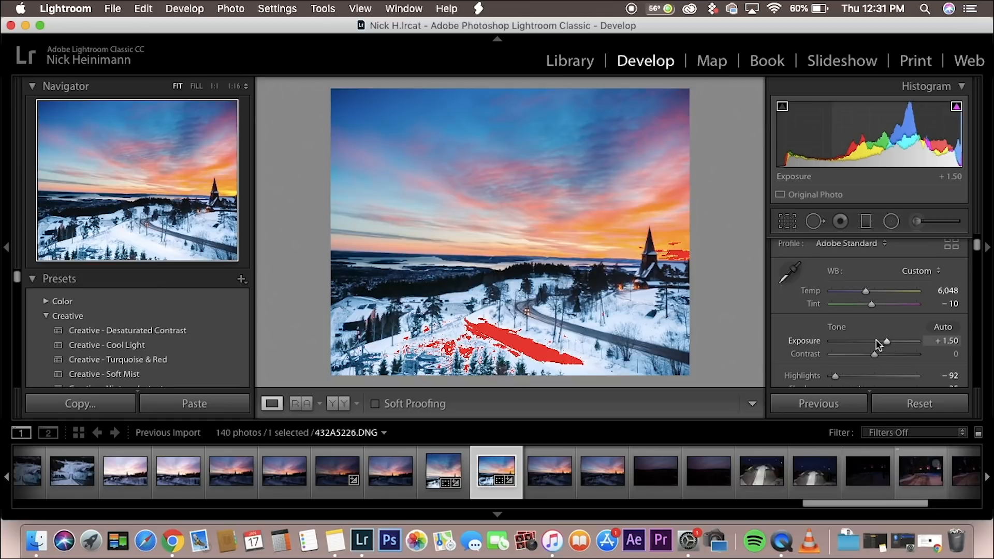
click(947, 340)
text(0)
key(Return)
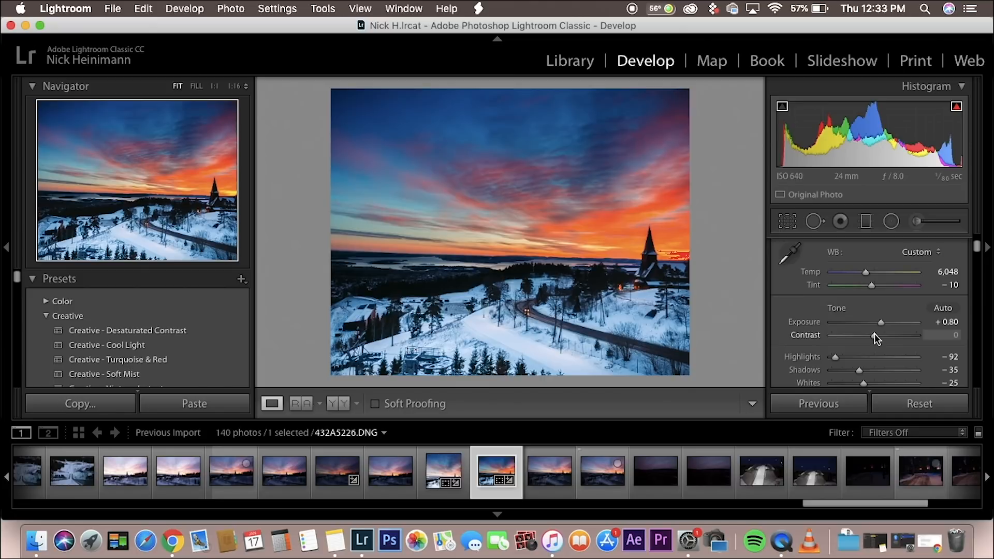
Step: Try the contrast at -100 and +95 to compare the extremes, and reset it to 0
drag(875, 334, 848, 335)
double_click(848, 335)
drag(874, 334, 817, 336)
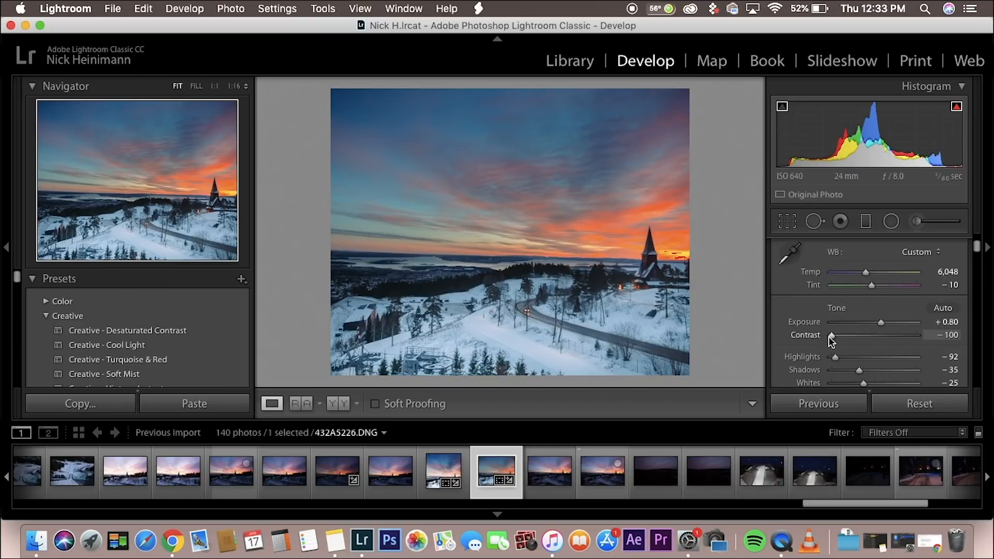
drag(830, 337, 912, 337)
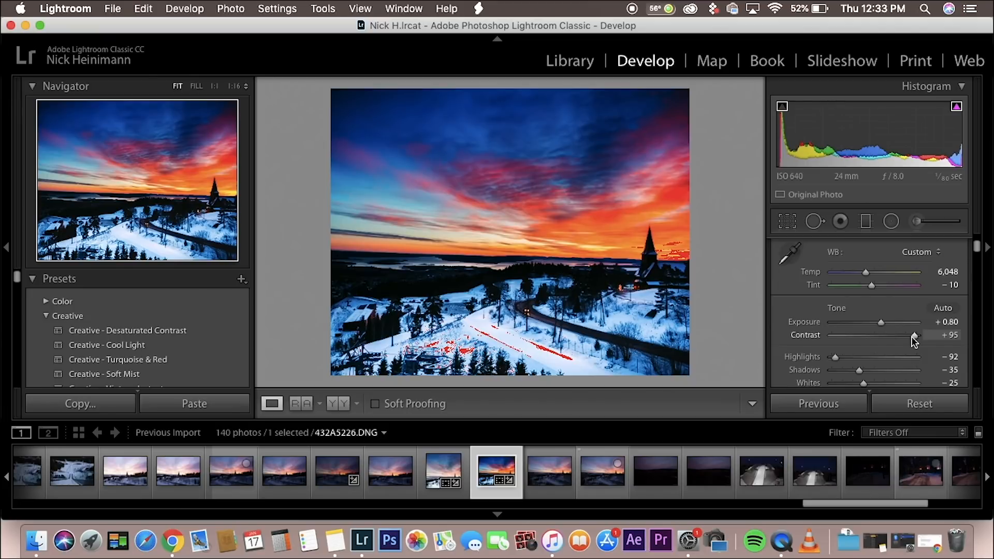
double_click(913, 336)
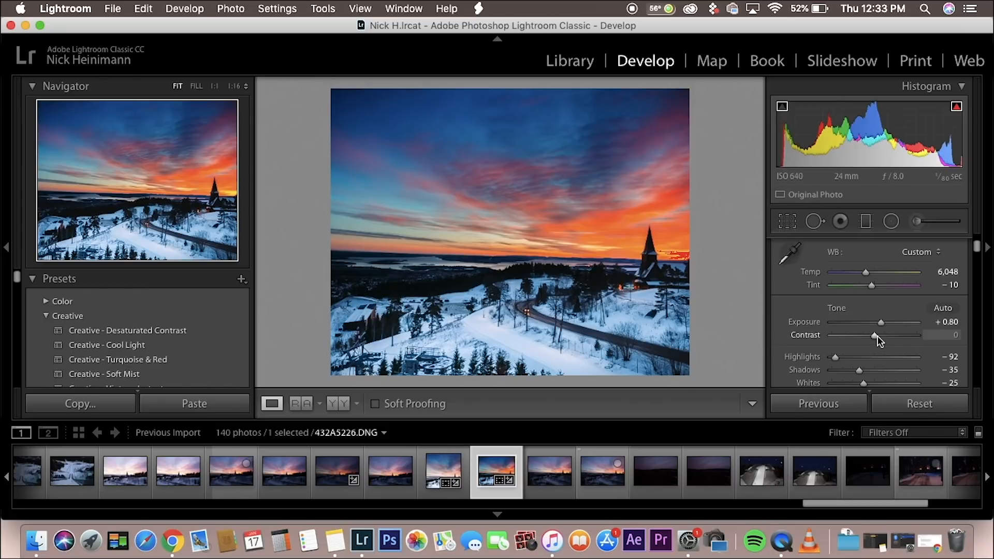
Step: Reset the highlights, try them at +74 and +100 to compare the effect, and return them to 0
scroll(876, 335, down, 5)
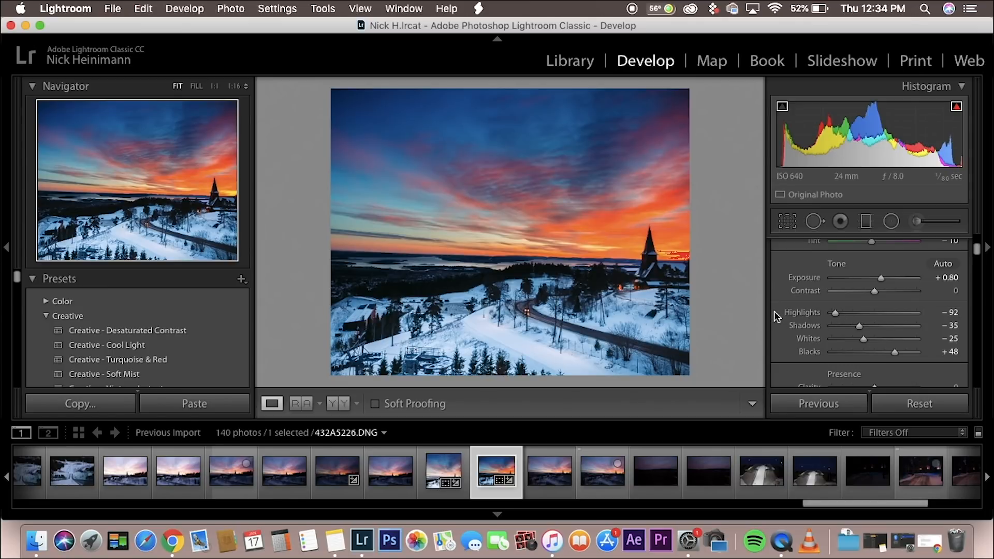
double_click(834, 313)
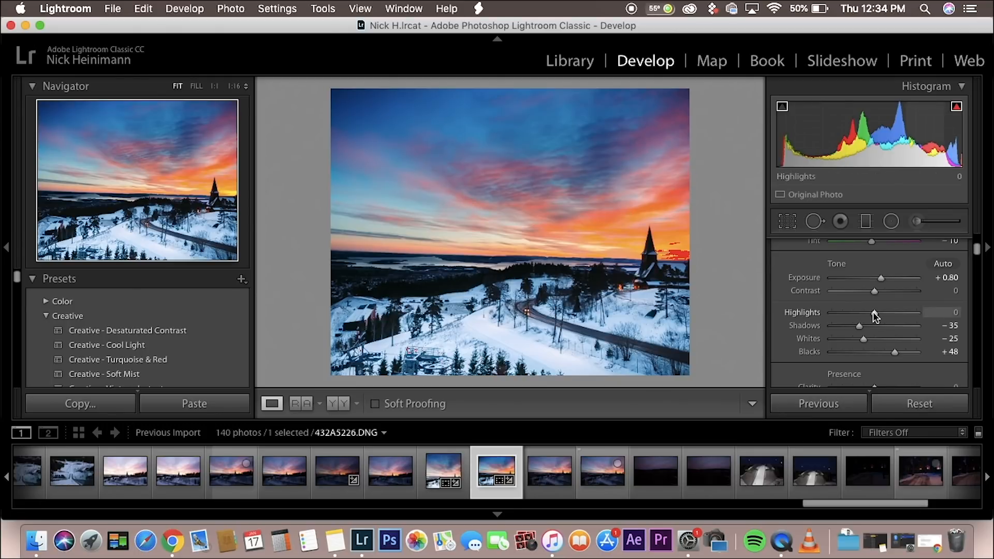
drag(872, 311, 903, 315)
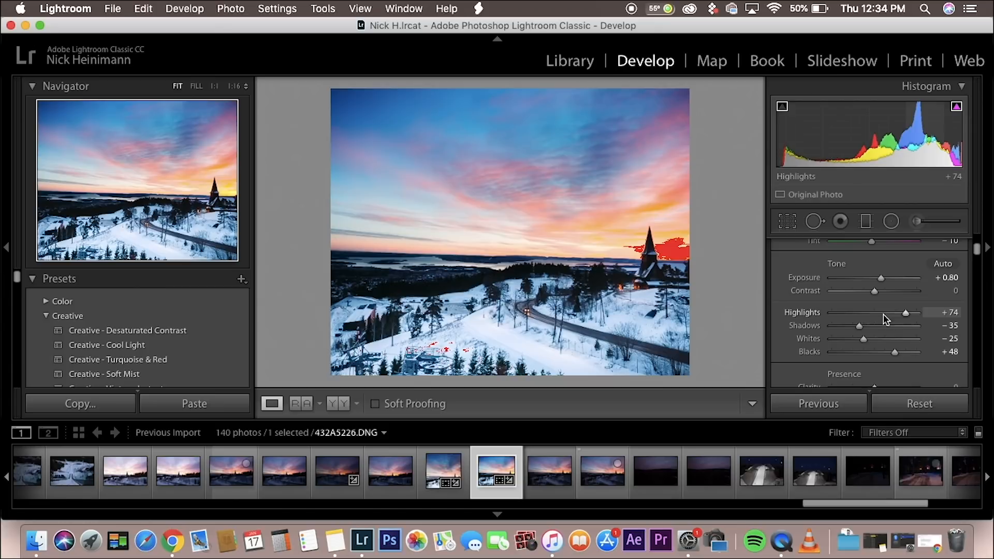
drag(906, 313, 916, 312)
click(945, 312)
text(00)
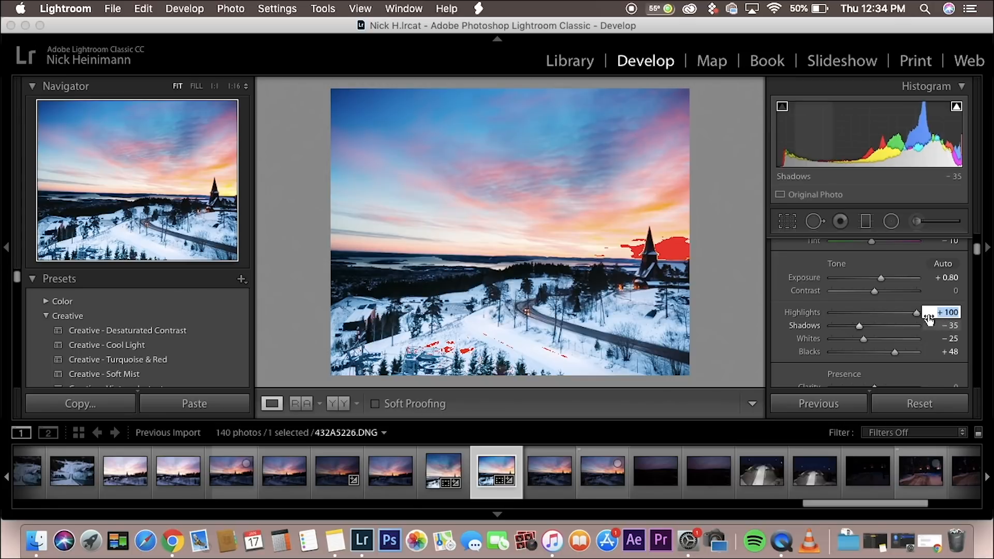
key(Return)
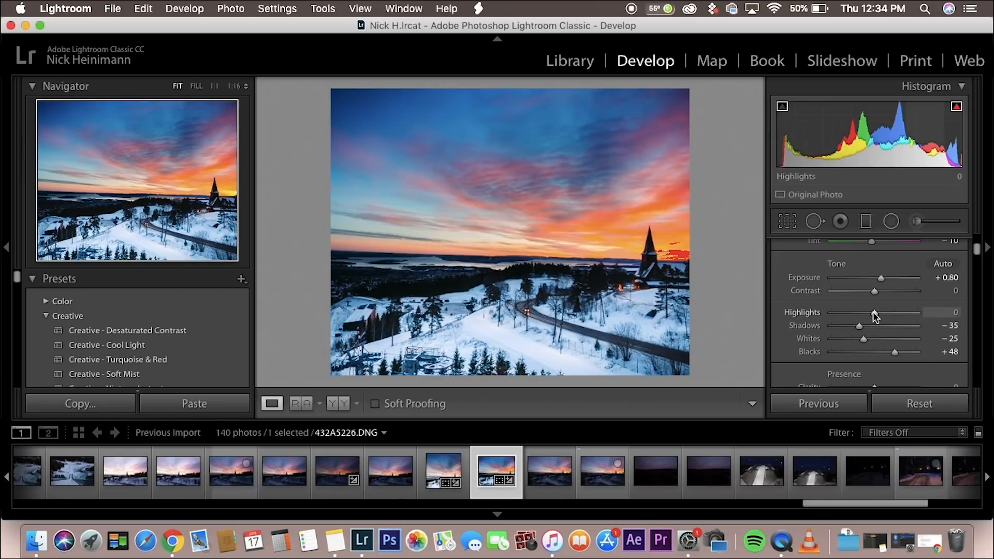
Step: Lower the photo's highlights to about -32 first, and set them to -80
drag(874, 313, 860, 314)
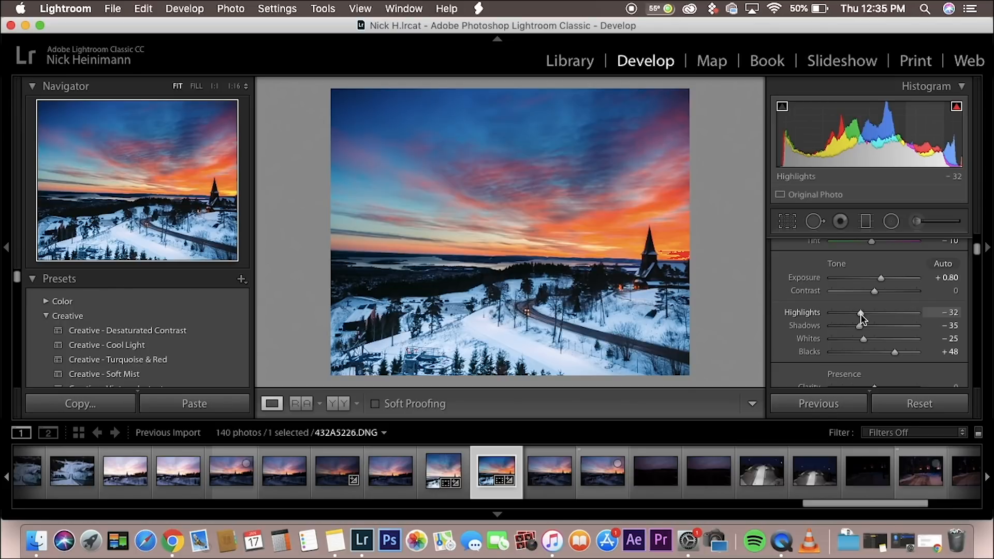
drag(860, 313, 859, 313)
click(947, 312)
text(-80)
key(Return)
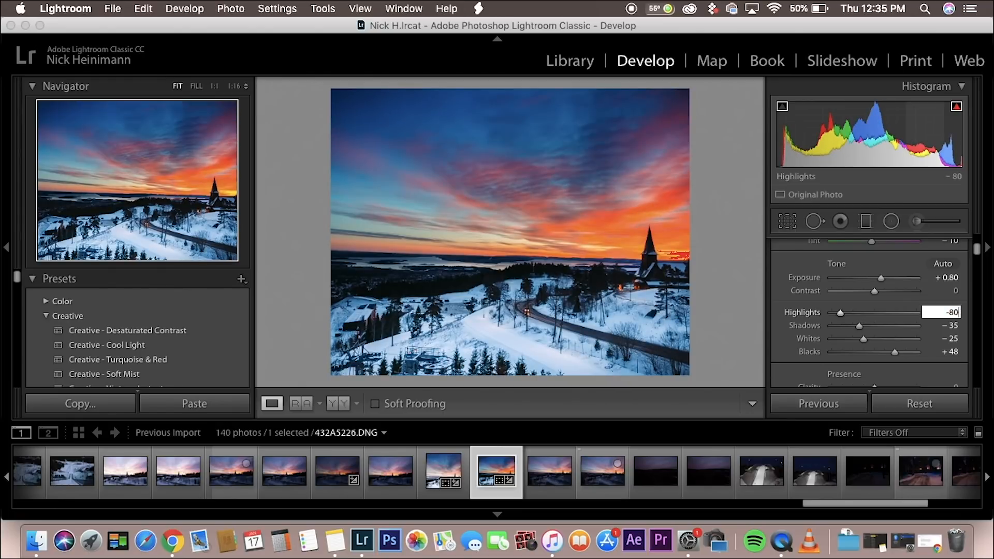
key(Return)
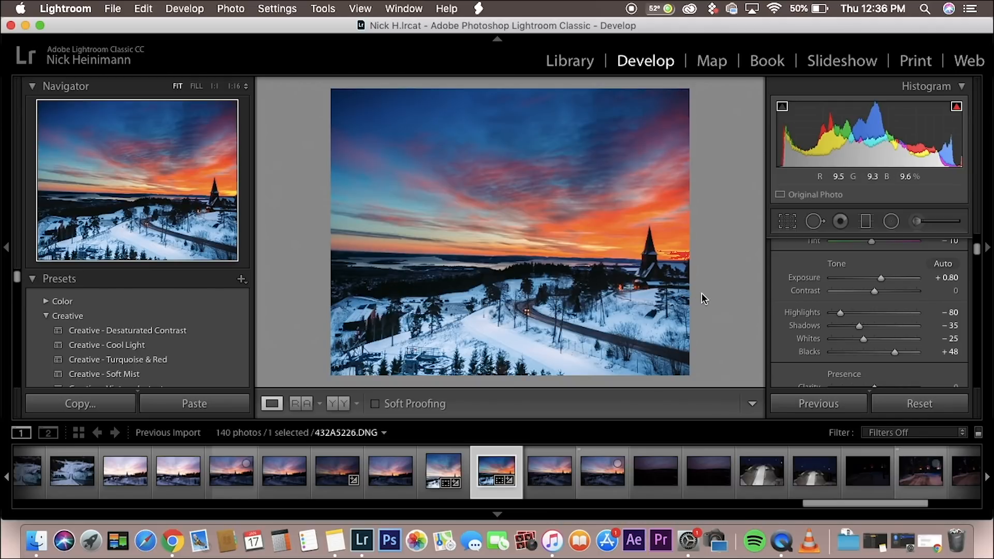
Step: Reset the shadows to 0 and try raising them to +72 while inspecting the distant city at 1:1
click(939, 324)
text(0)
key(Return)
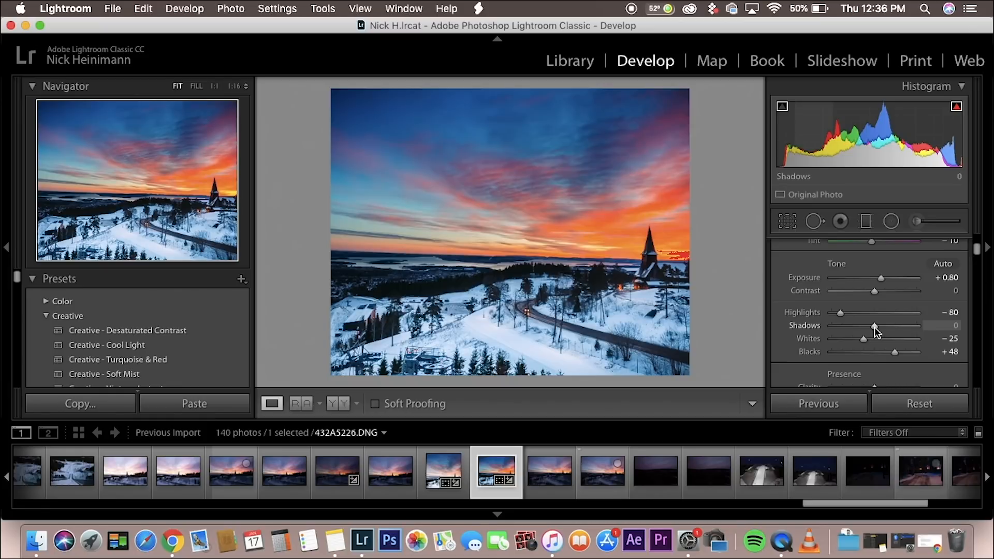
click(439, 285)
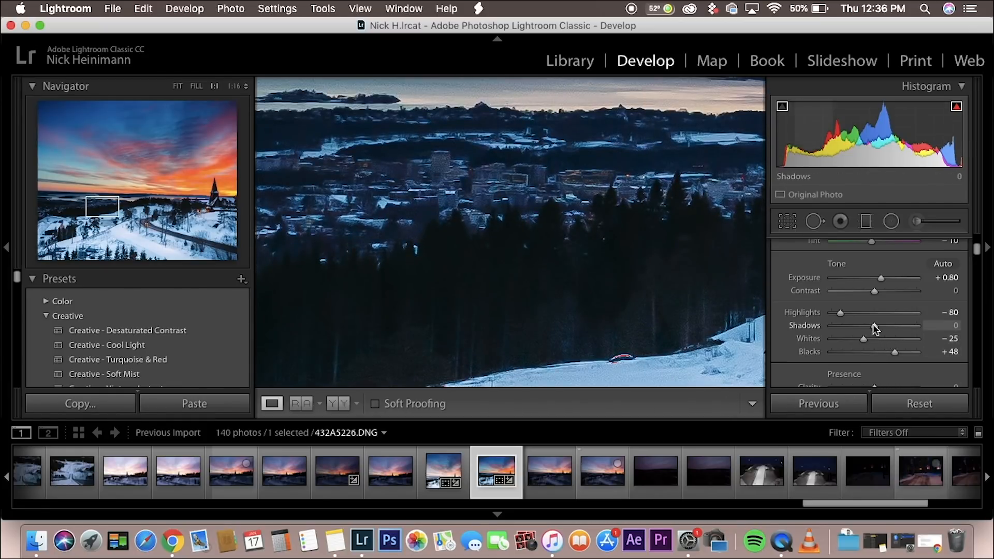
drag(874, 325, 905, 324)
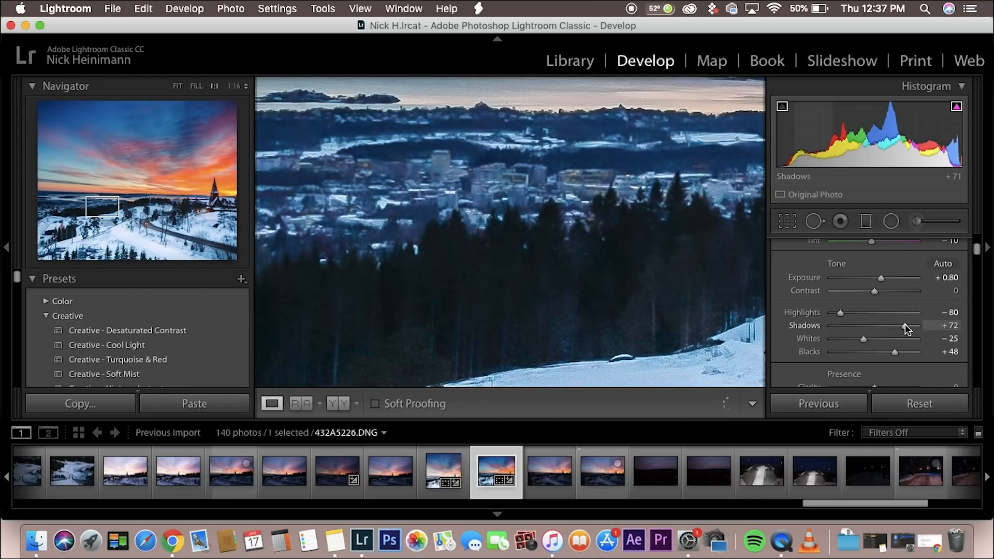
key(j)
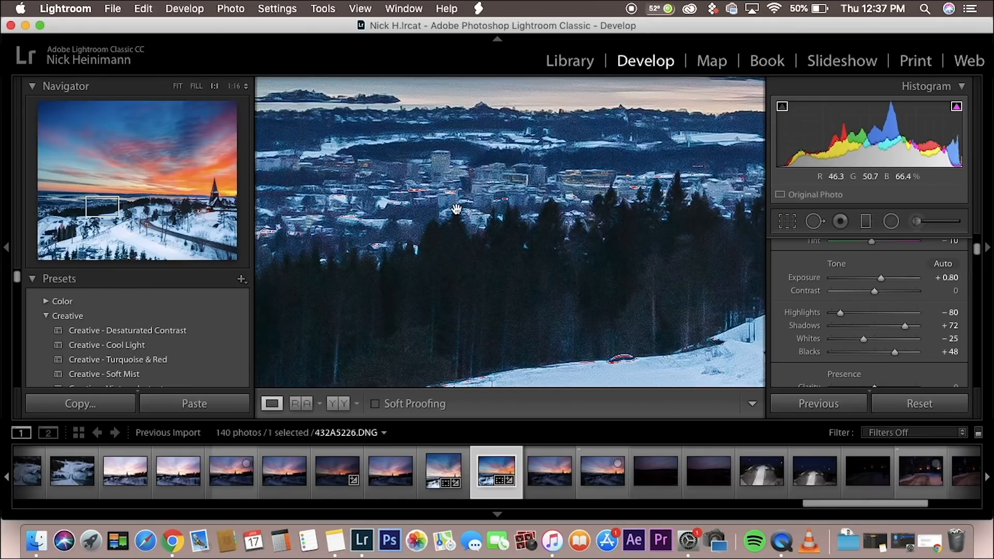
click(569, 147)
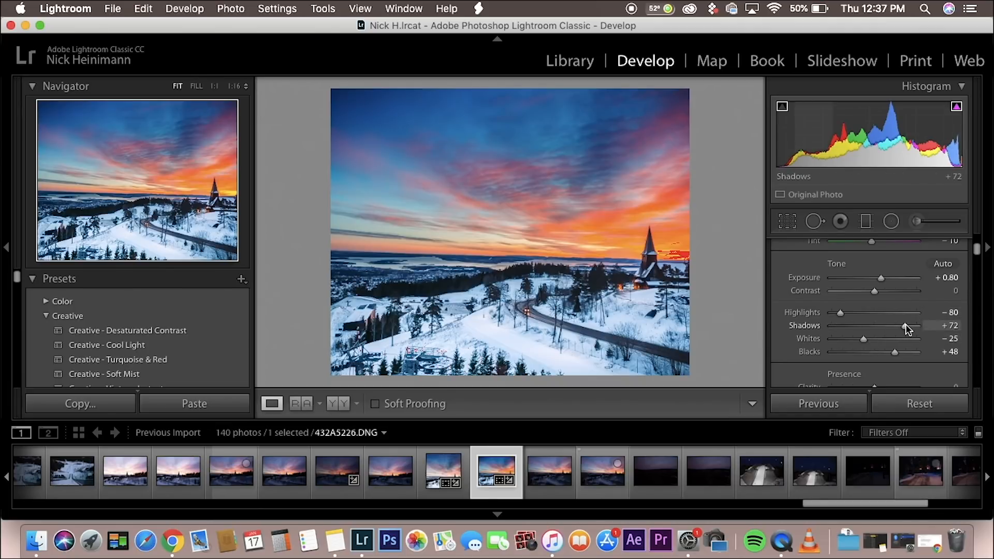
Step: Try the shadows at -6, +34, +42 and -97 to compare dark and bright results on the whole photo
drag(904, 325, 871, 327)
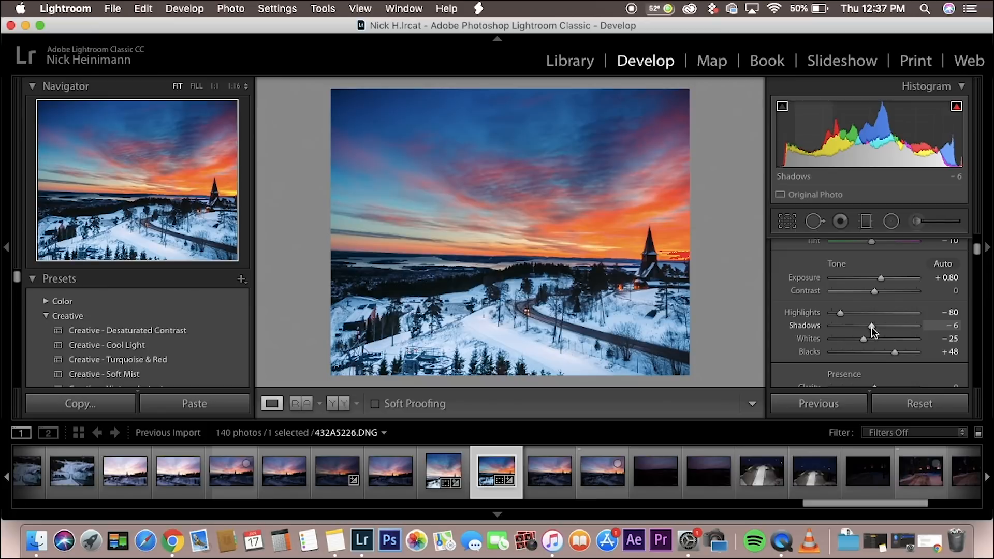
drag(873, 325, 889, 327)
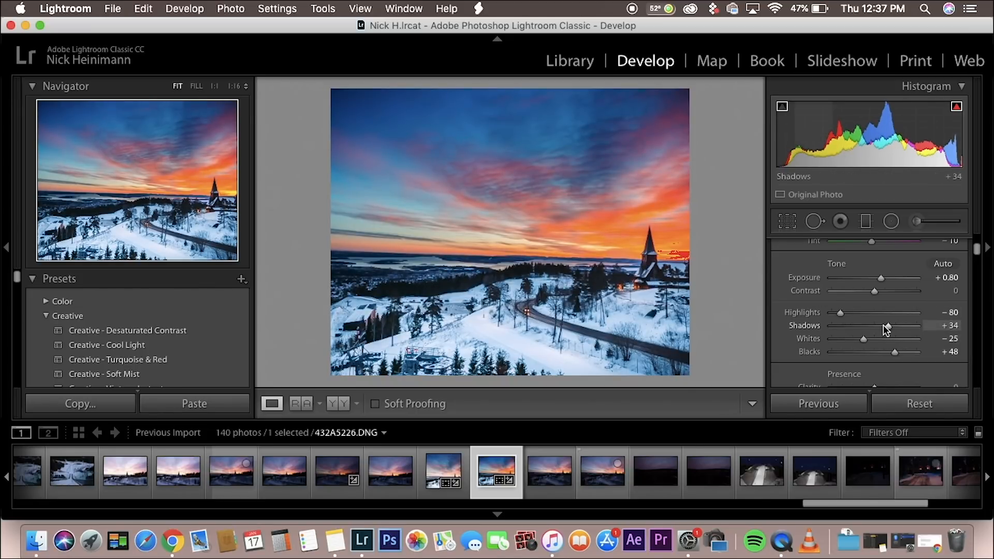
drag(887, 326, 891, 326)
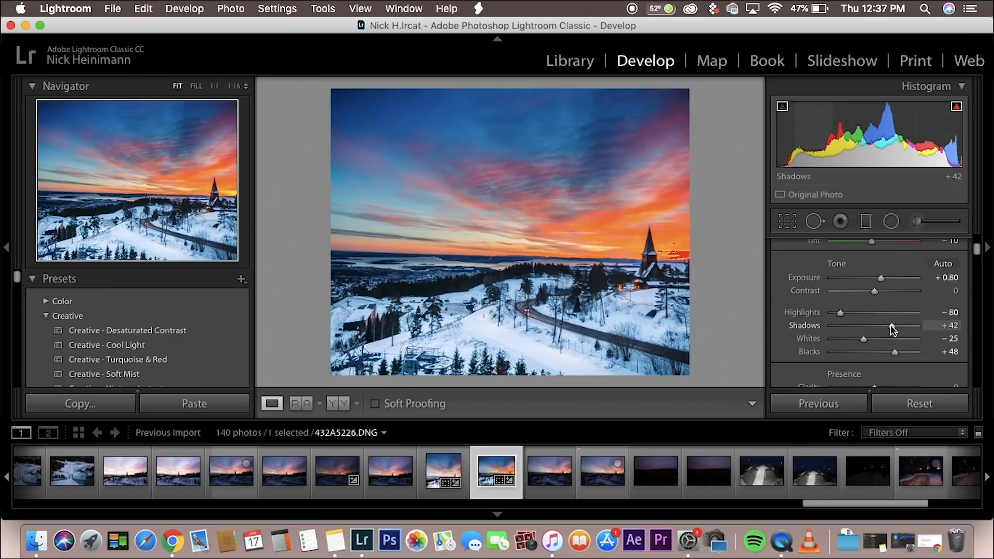
drag(893, 326, 836, 333)
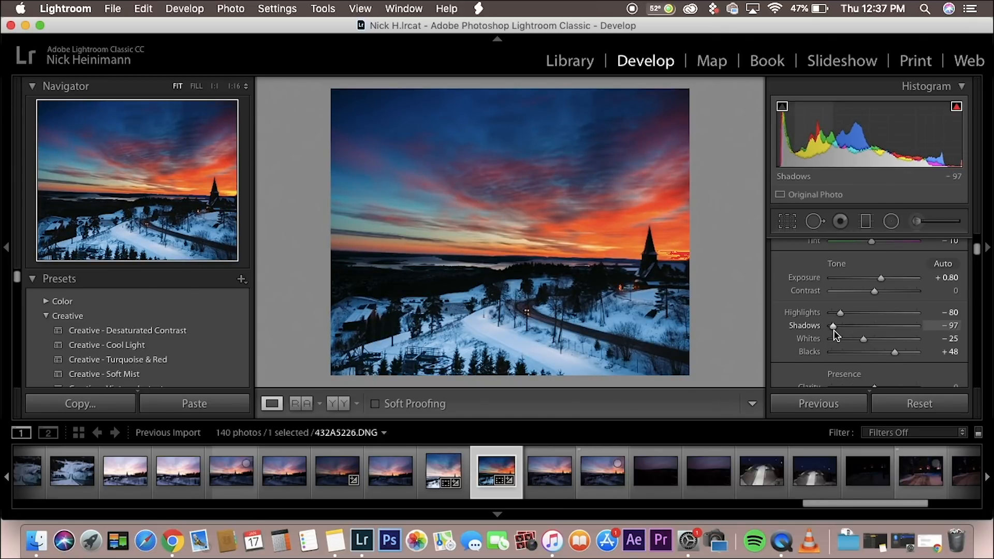
Step: Reset the shadows to 0 and set them to +32
double_click(834, 330)
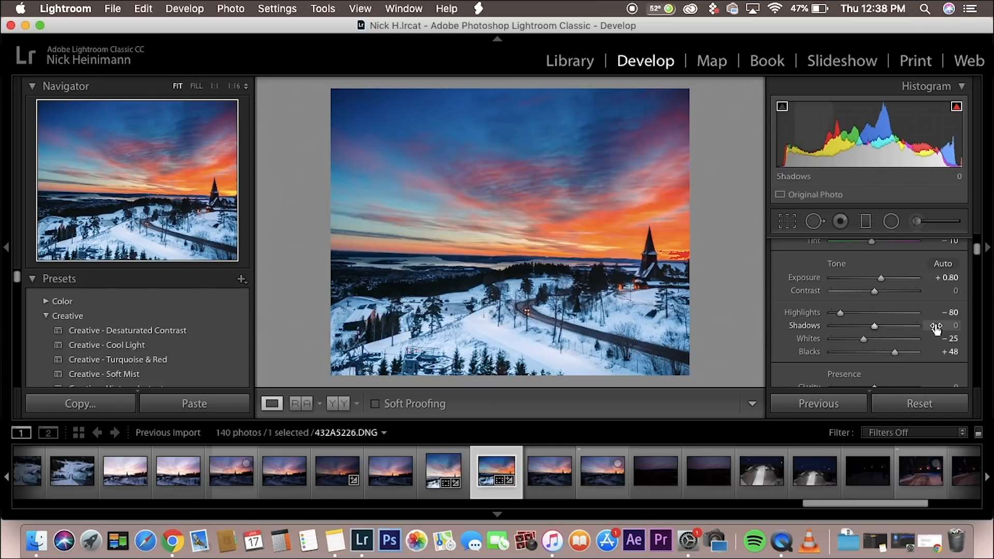
key(minus)
key(2)
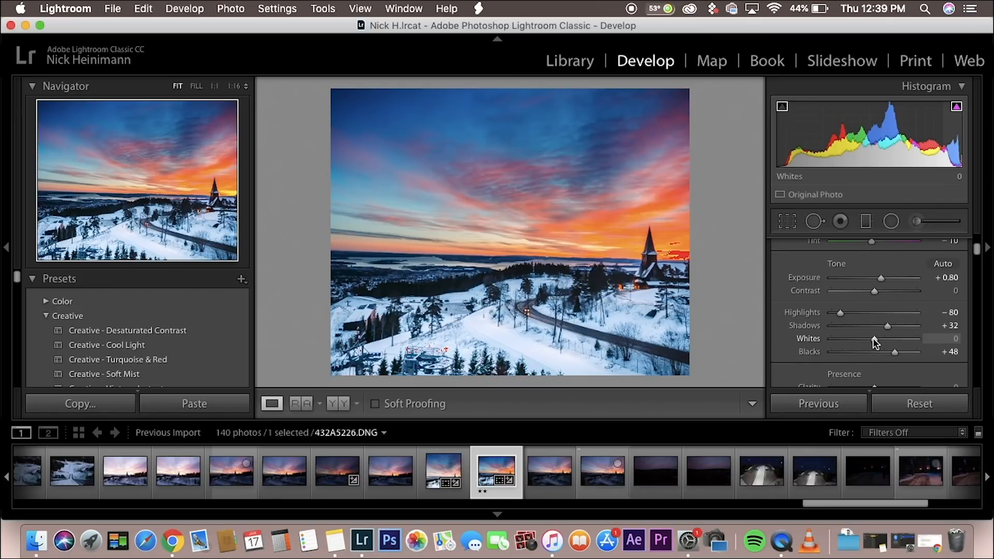
Step: Try the whites at +31 and -61 to compare the clipping, and reset them to 0
drag(874, 338, 886, 339)
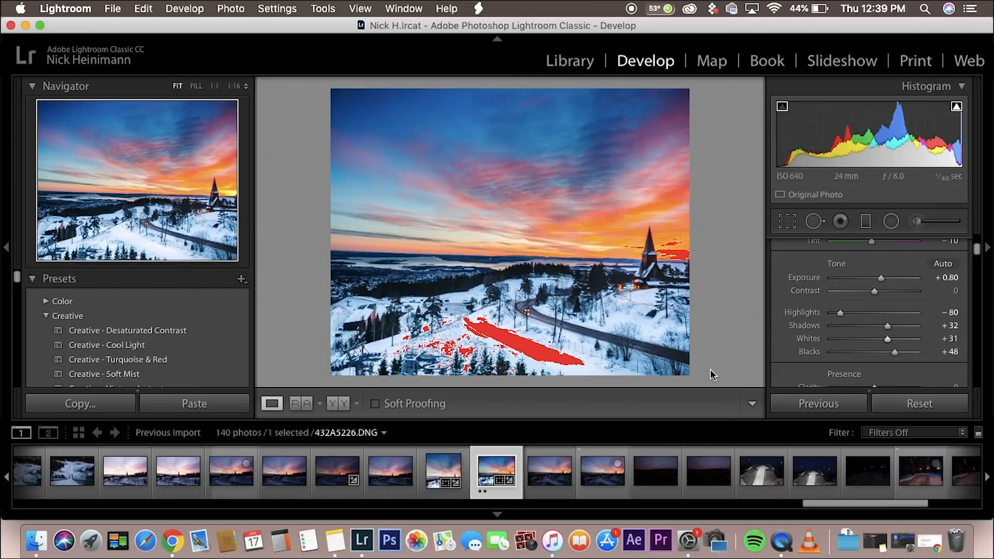
drag(887, 339, 848, 350)
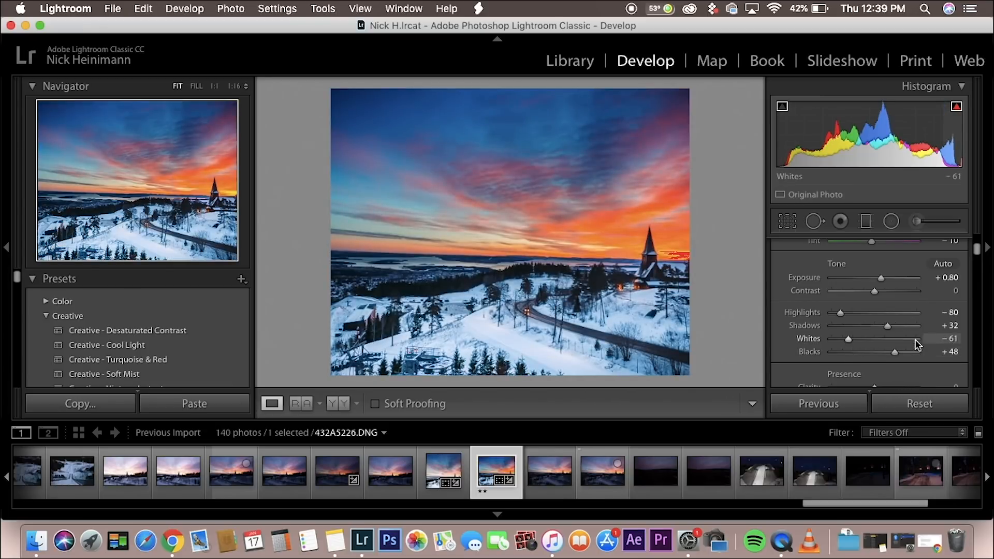
double_click(930, 341)
Step: Try the blacks at -38 and +79 to compare the effect, and reset them to 0
drag(896, 351, 860, 356)
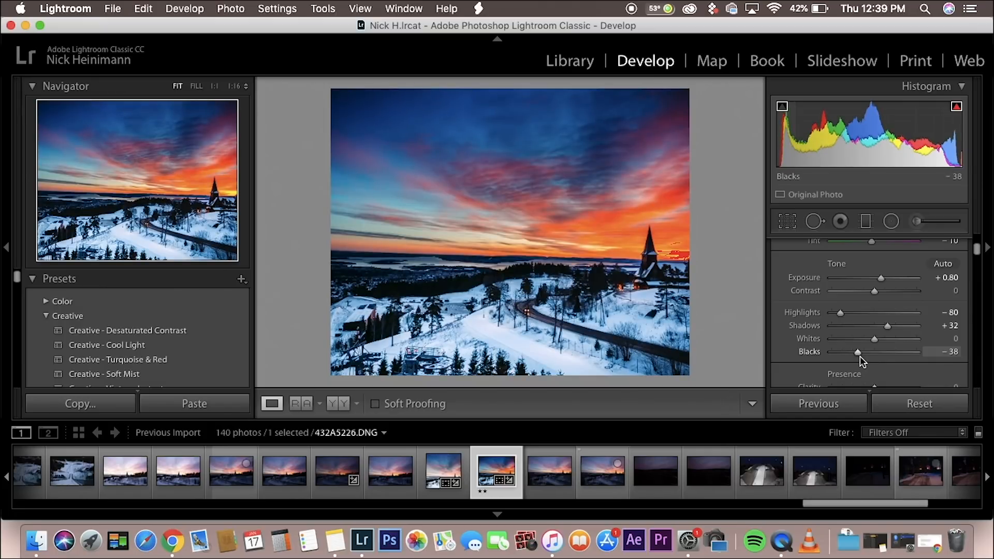
drag(859, 352, 907, 352)
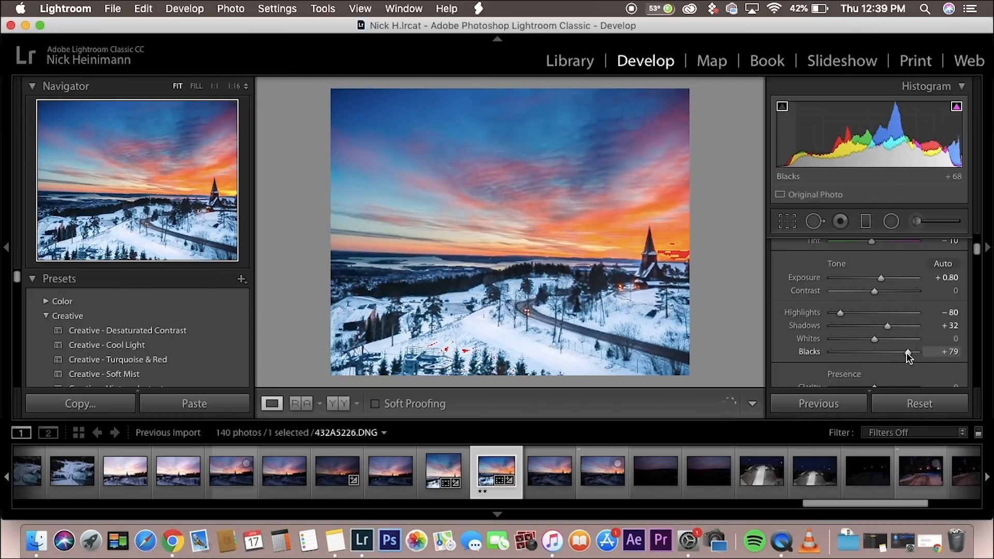
double_click(905, 352)
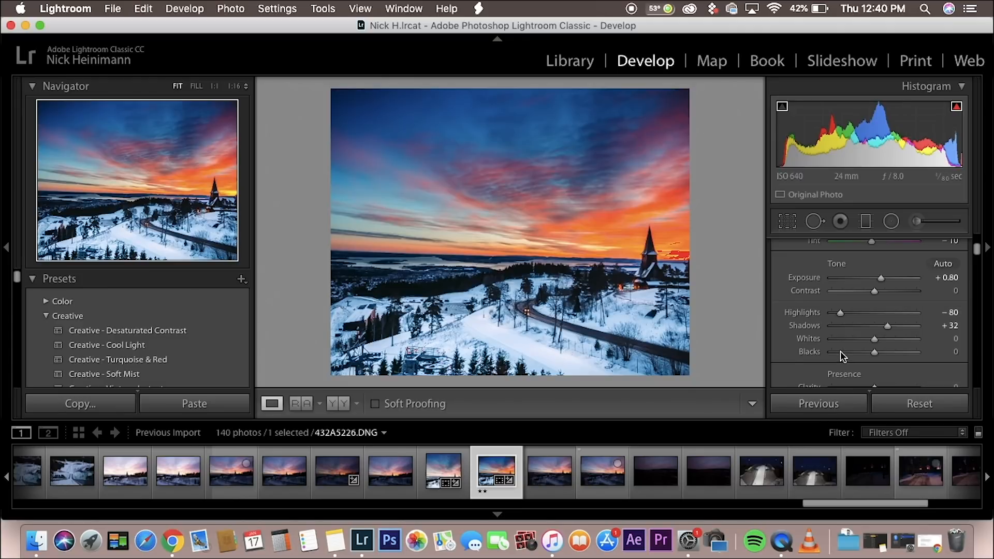
Step: Try the clarity at -94 and +63 to compare soft and crisp looks, and set it back to 0
scroll(840, 351, down, 4)
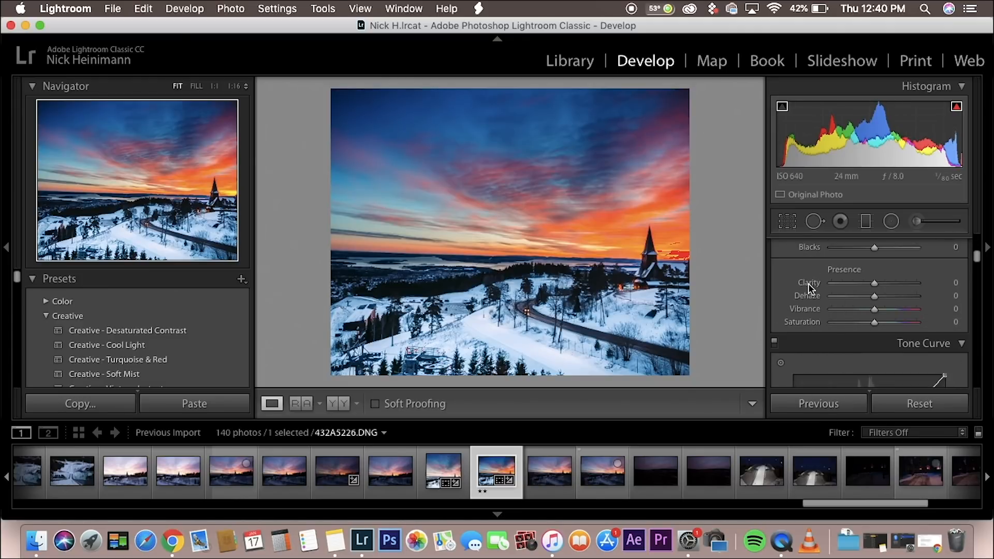
scroll(809, 288, up, 3)
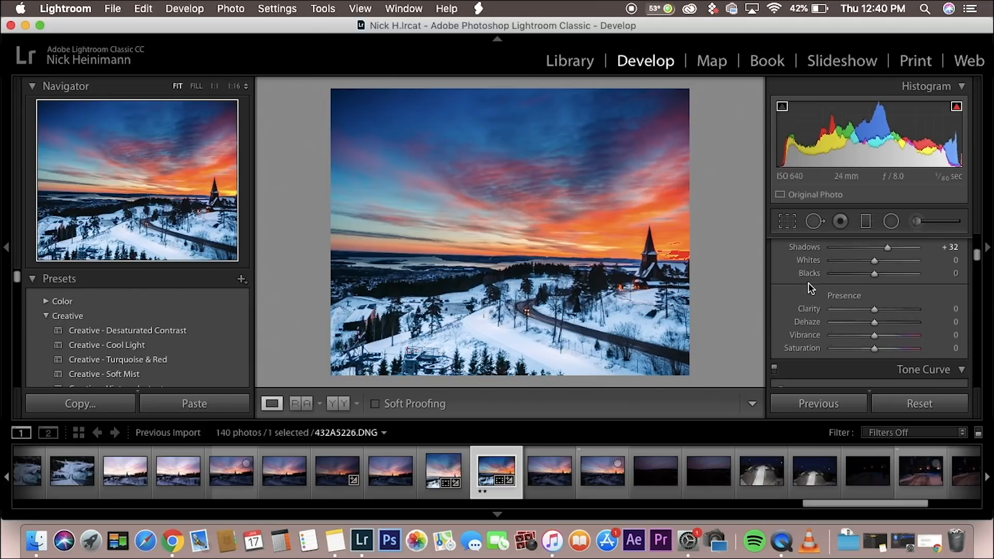
scroll(881, 322, down, 1)
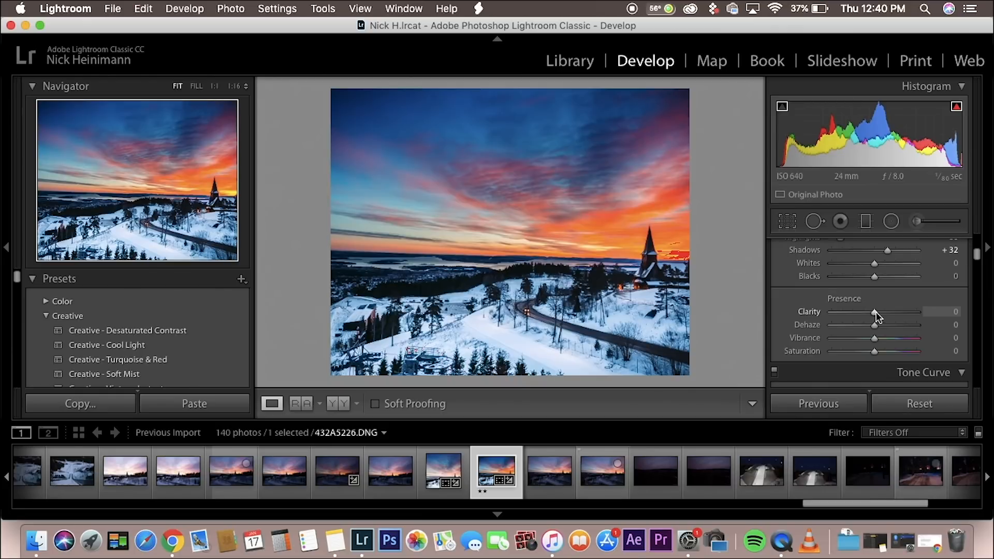
drag(874, 311, 833, 315)
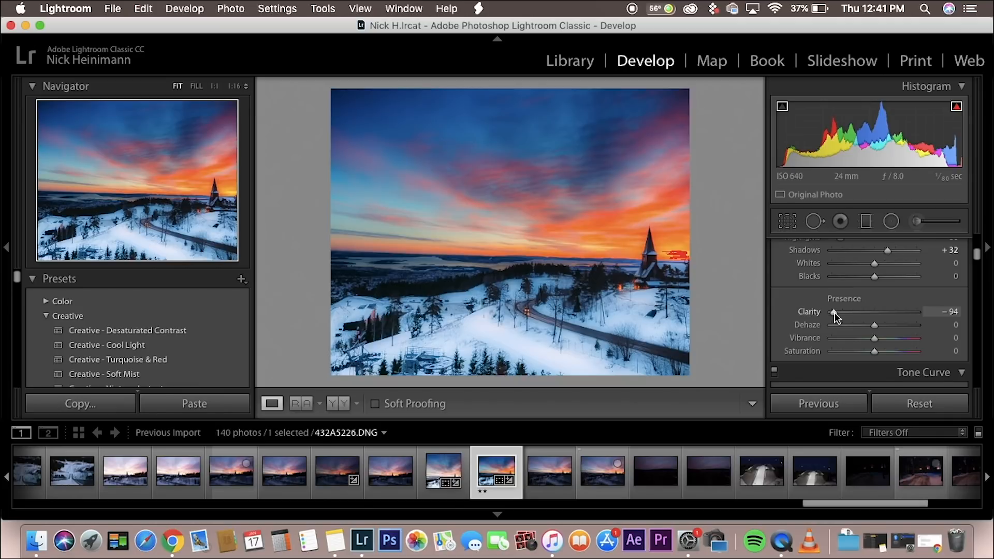
drag(834, 312, 902, 311)
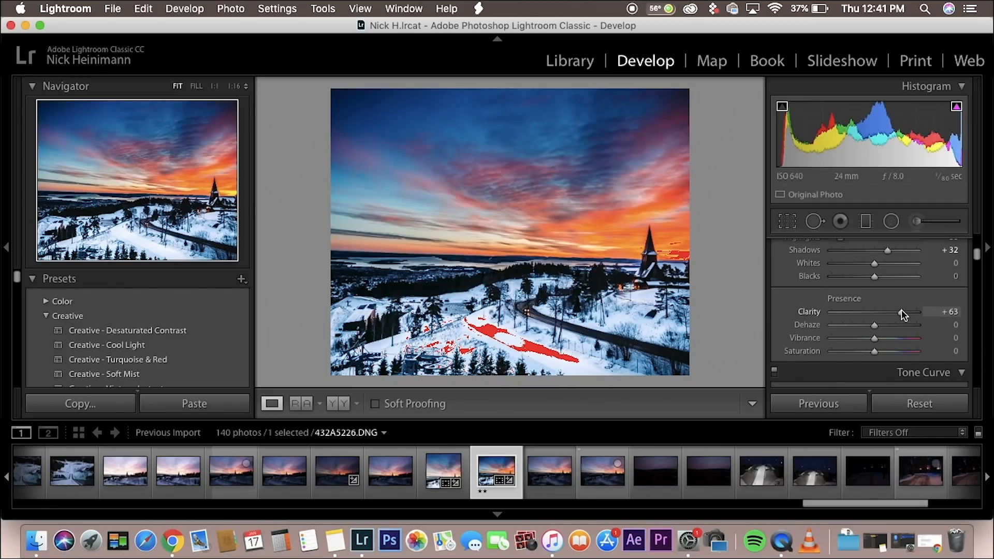
drag(902, 310, 875, 315)
click(948, 313)
text(0)
key(Return)
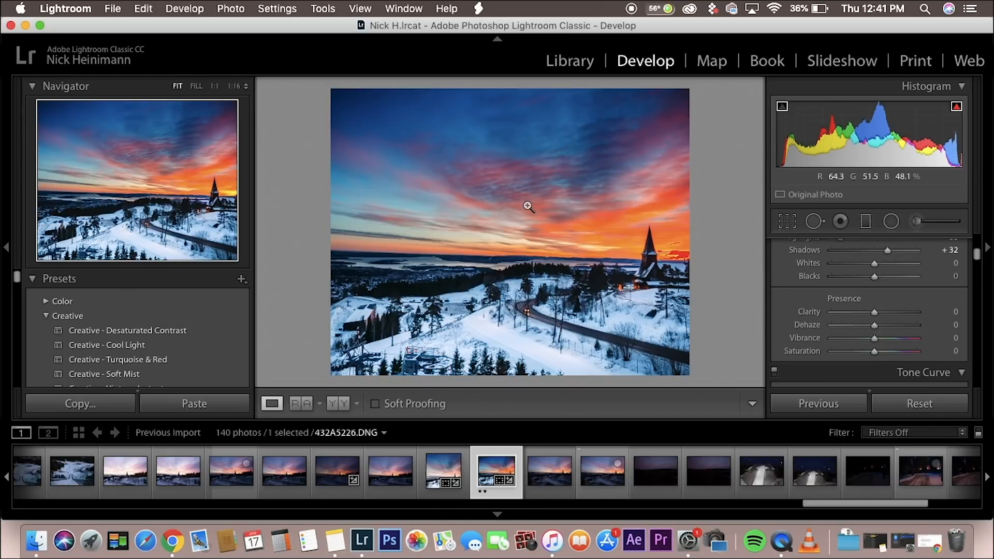
Step: Try Dehaze at +37, reset it to 0, compare +15 and +37 again, and return it to 0
drag(875, 325, 890, 325)
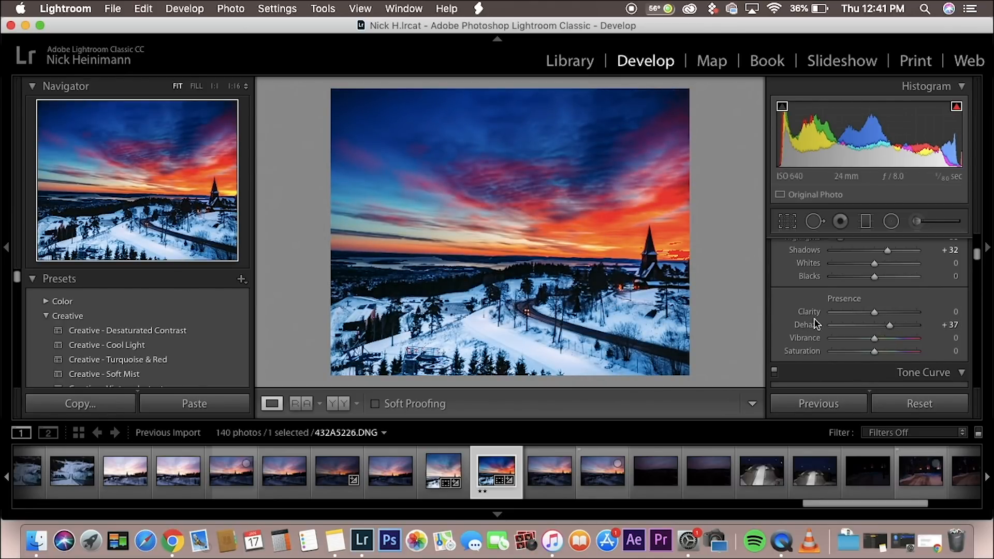
click(926, 331)
text(0)
key(Return)
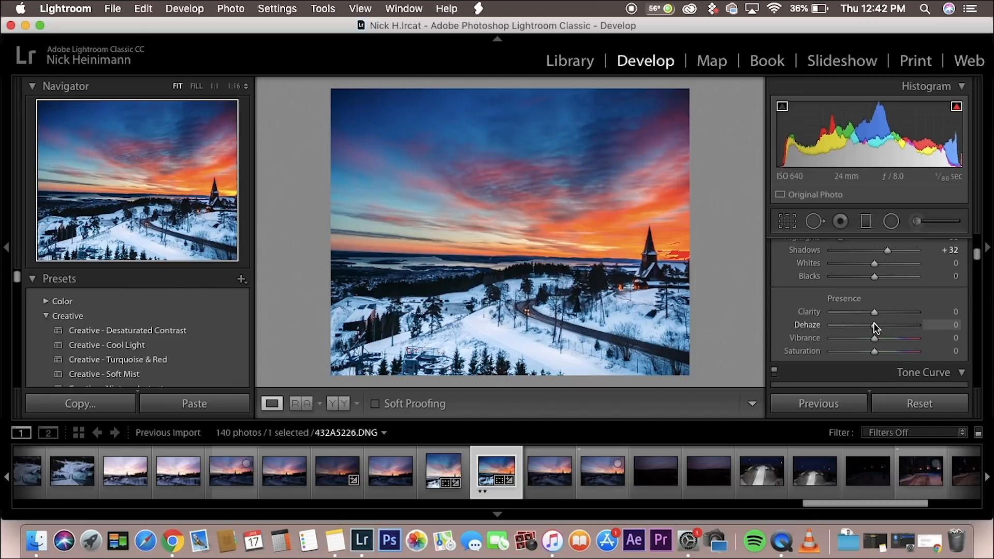
drag(875, 325, 881, 325)
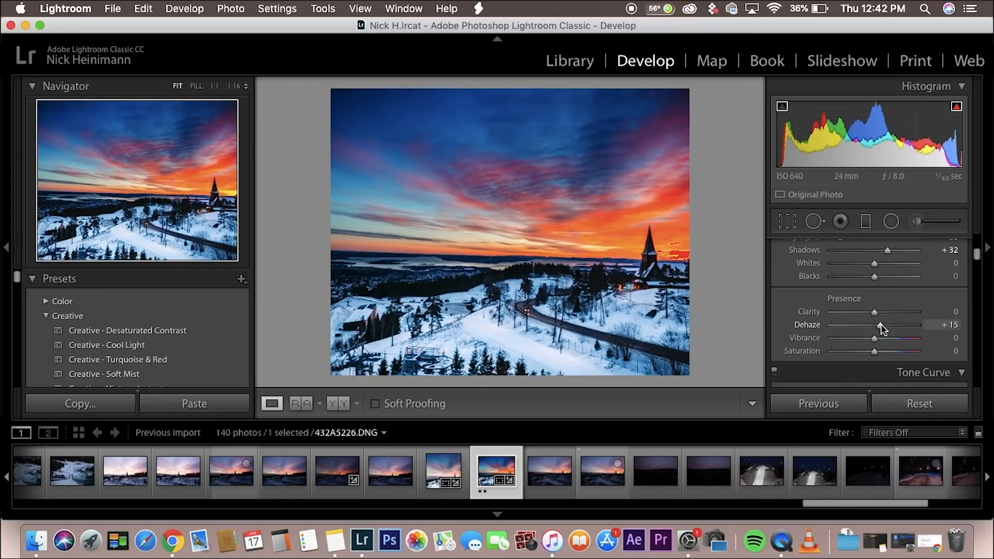
drag(882, 328, 891, 324)
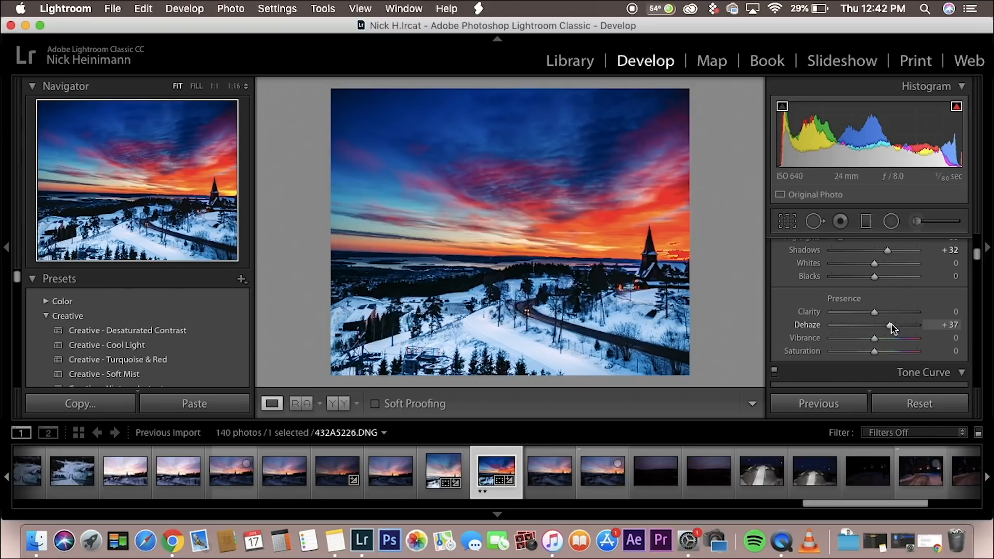
double_click(890, 325)
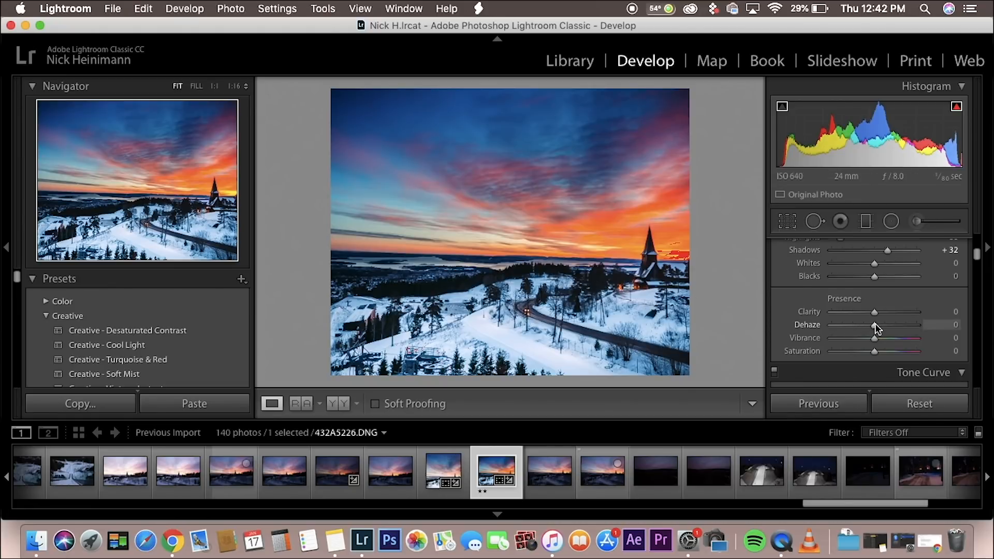
Step: Try Dehaze at -45 to show the added haze, and reset it to 0
drag(872, 324, 855, 325)
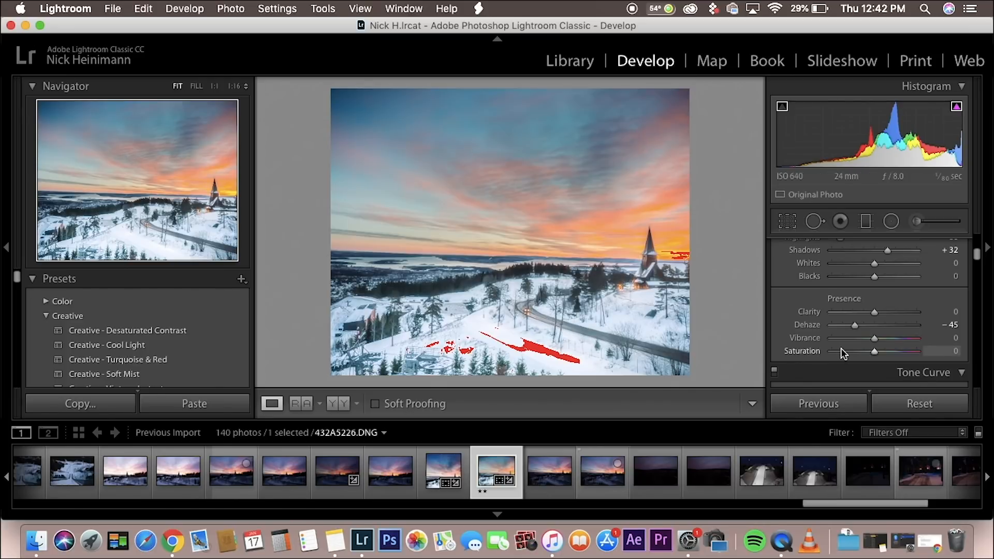
double_click(856, 323)
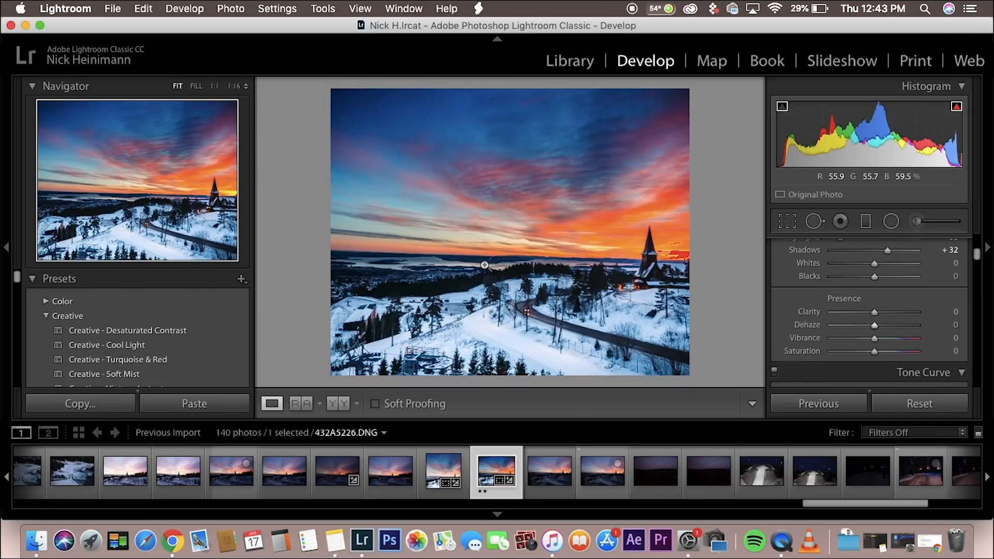
Step: Try the vibrance at its extremes of +100 and -100 to compare the colours, and reset it to 0
scroll(800, 291, down, 3)
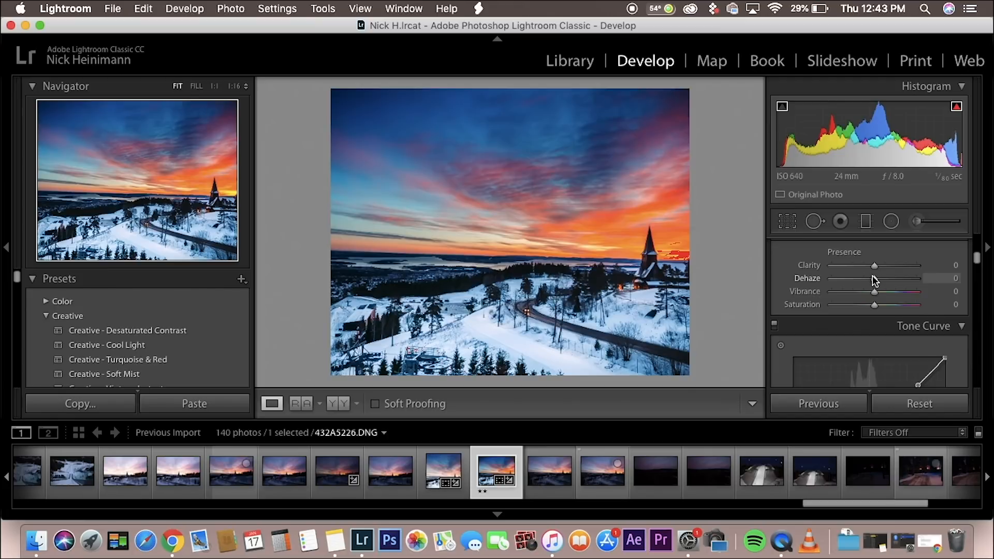
scroll(874, 280, up, 1)
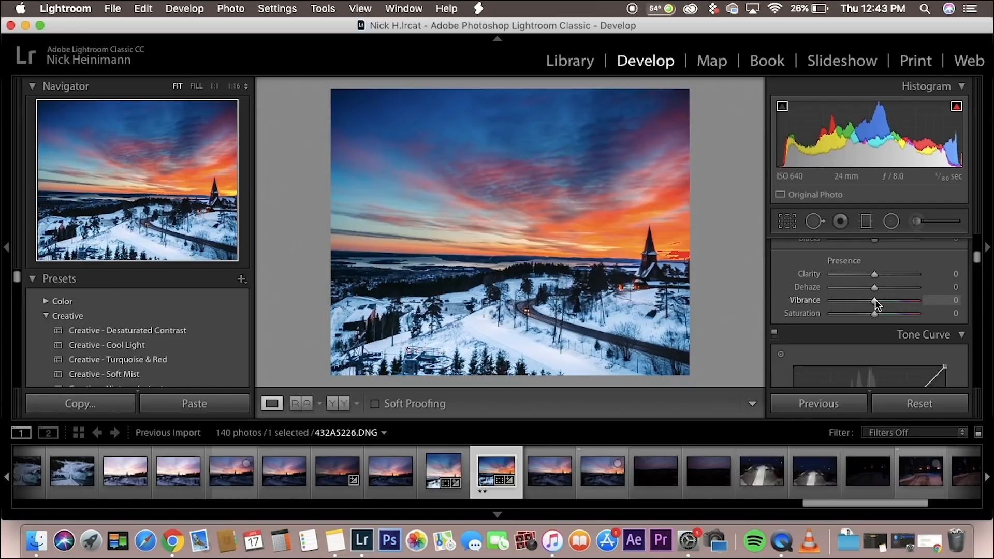
drag(874, 302, 907, 306)
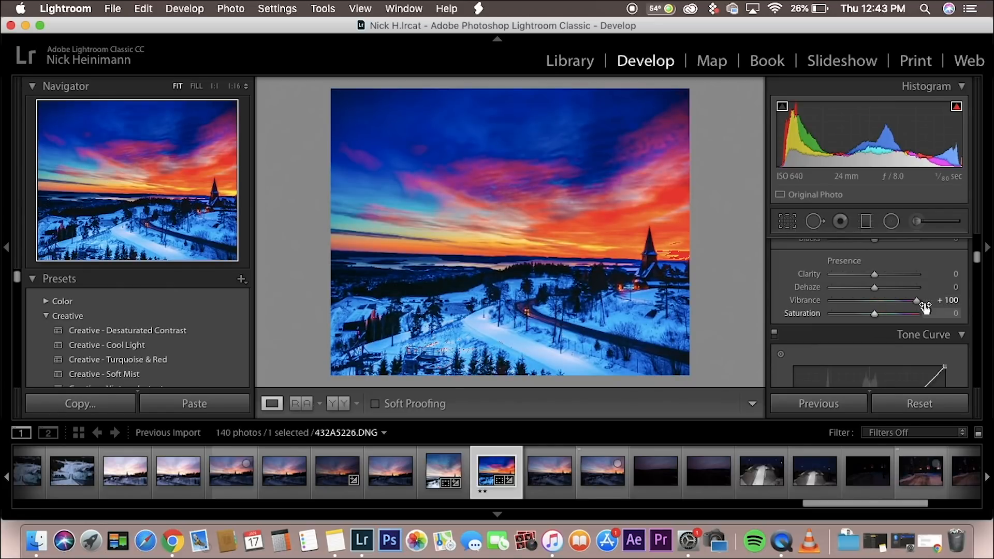
drag(918, 301, 776, 333)
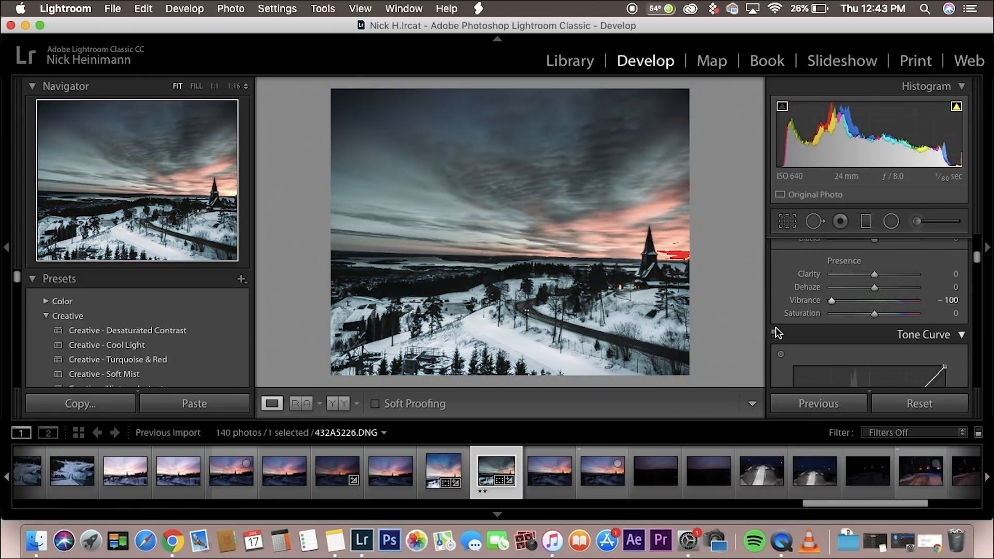
double_click(831, 299)
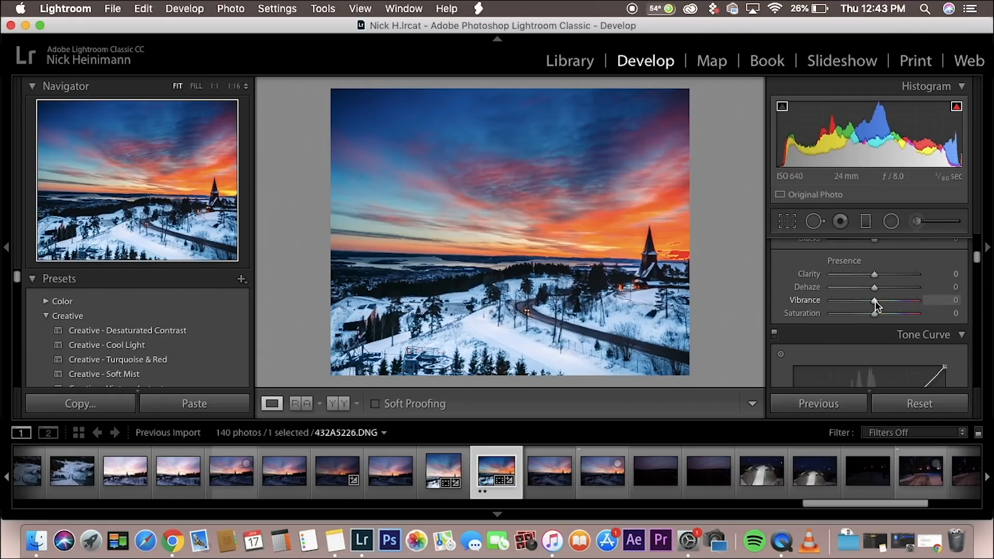
Step: Compare subtler vibrance settings of +14 and -49 on the photo, and return the vibrance to 0
drag(876, 300, 880, 301)
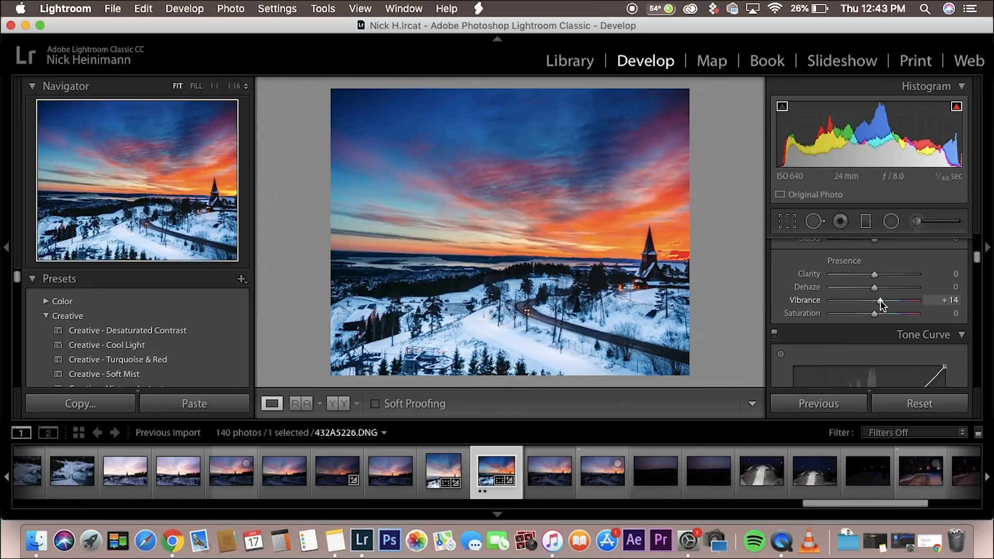
drag(881, 300, 853, 306)
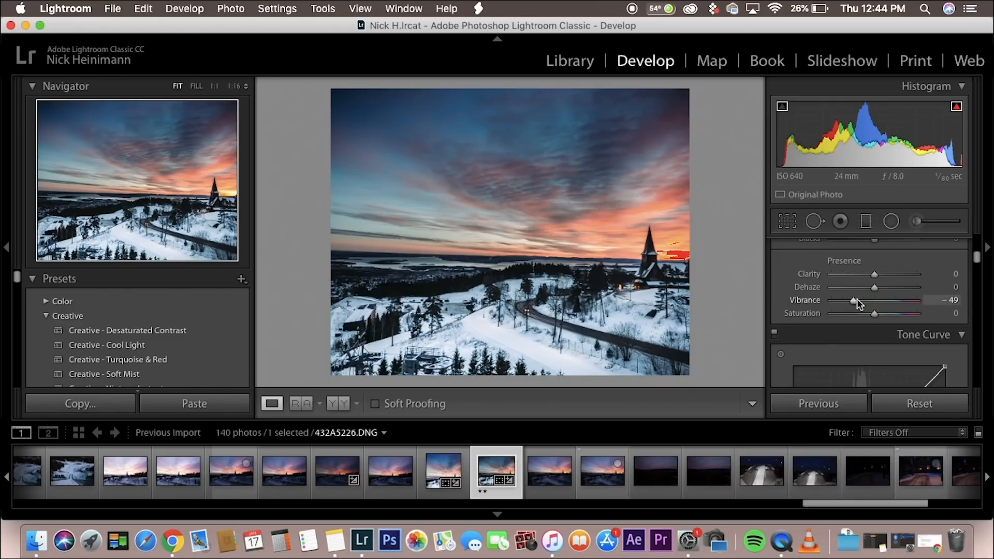
double_click(855, 299)
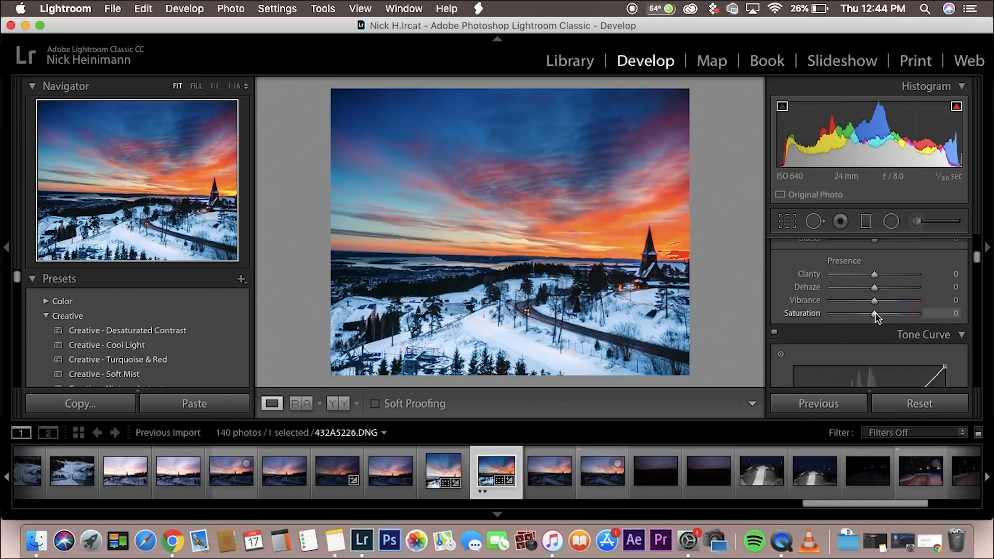
Step: Raise the photo's saturation to +25 to show its effect on all the colours
drag(875, 312, 884, 314)
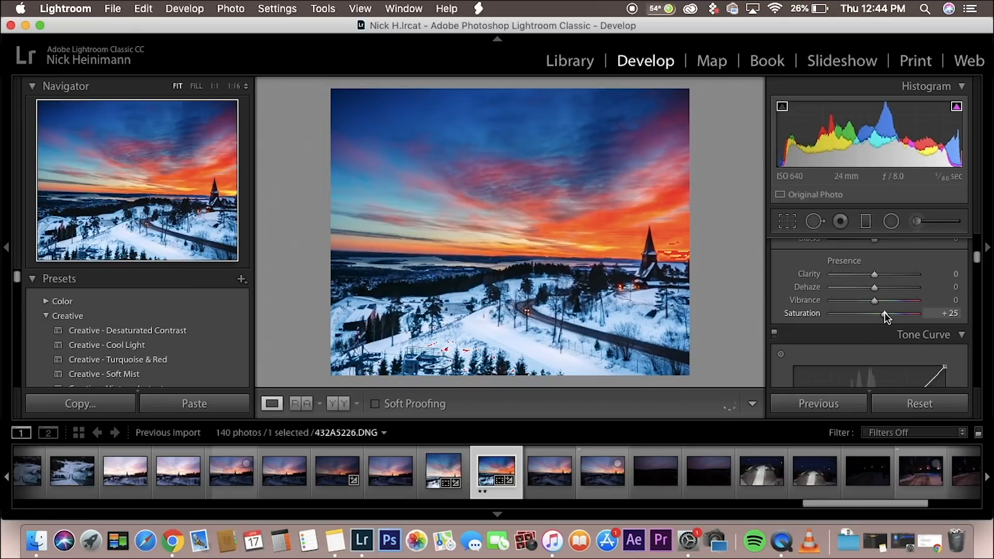
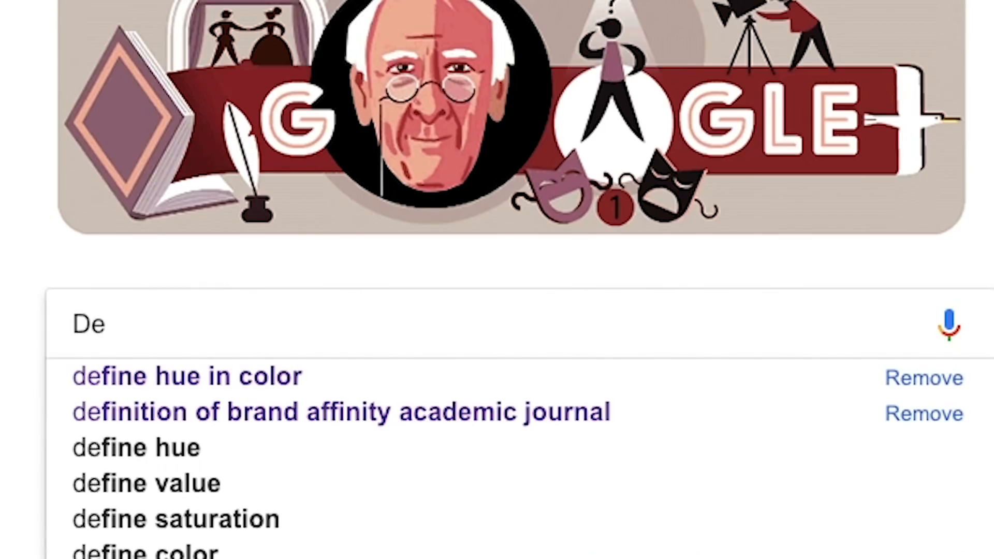
Step: Switch to Google Chrome and search Google for "Define Hue in Color"
text(fine Hue in Co)
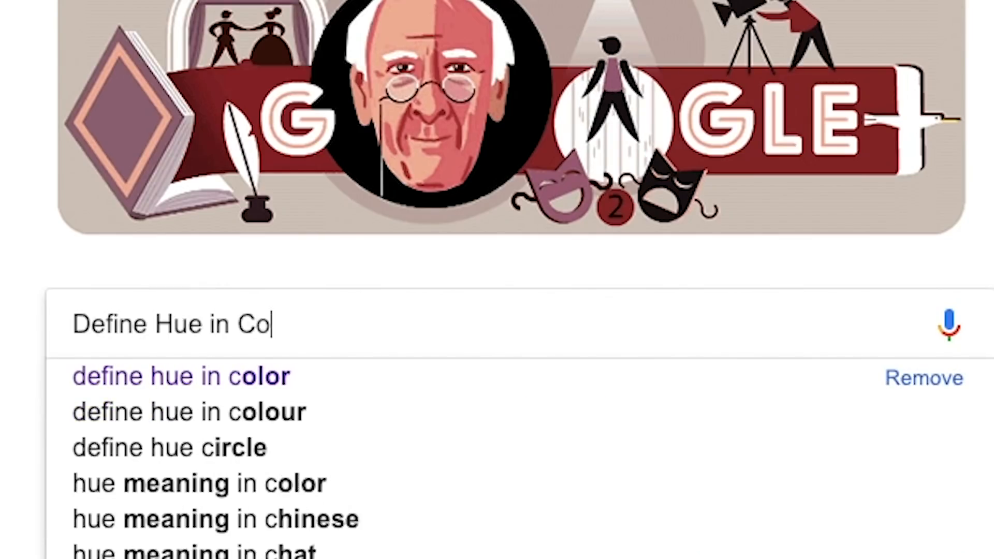
key(Return)
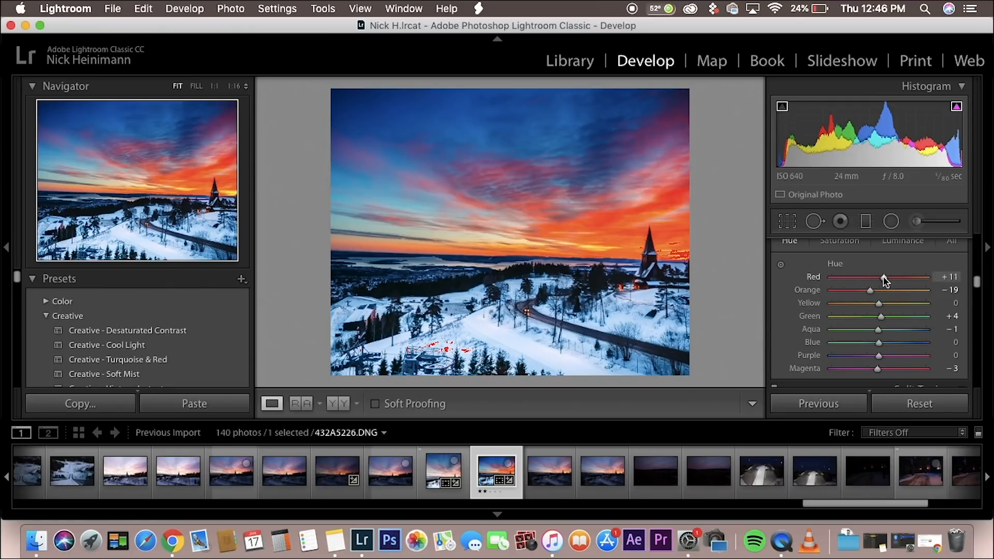
Step: Try the photo's red hue at +86 in the HSL adjustments, and reset it to 0
drag(883, 279, 919, 280)
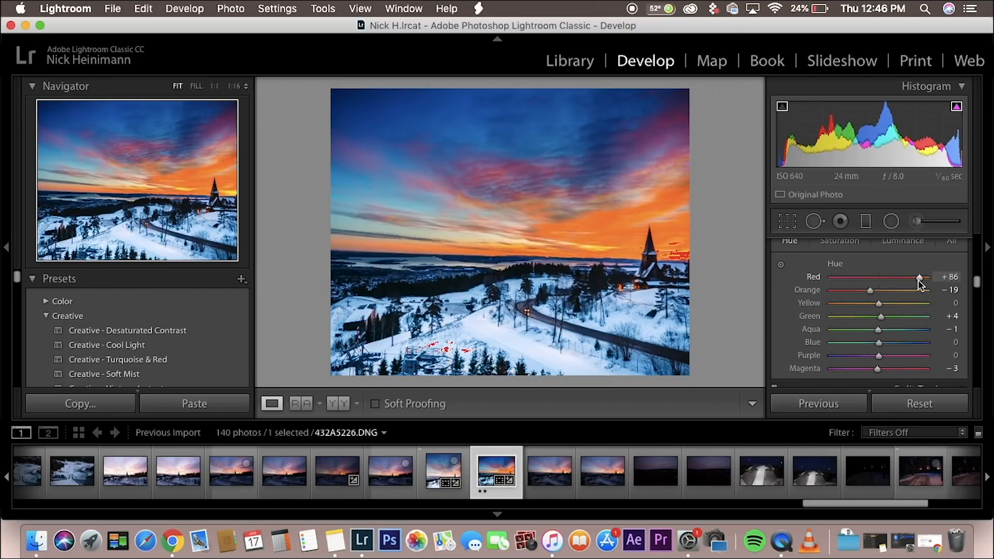
double_click(918, 278)
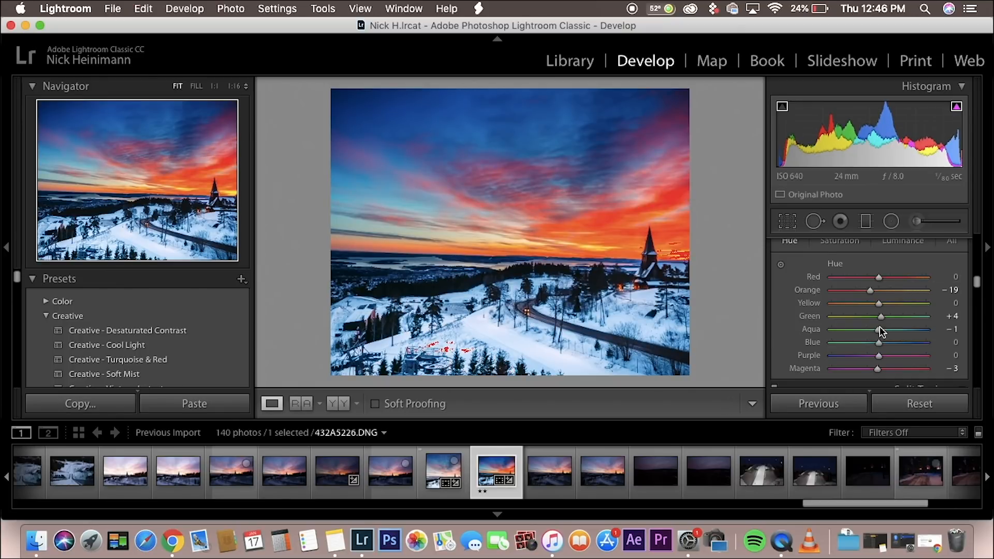
Step: Compare blue hue shifts of +74 and -59 on the photo, and return the blue hue to 0
drag(879, 342, 914, 348)
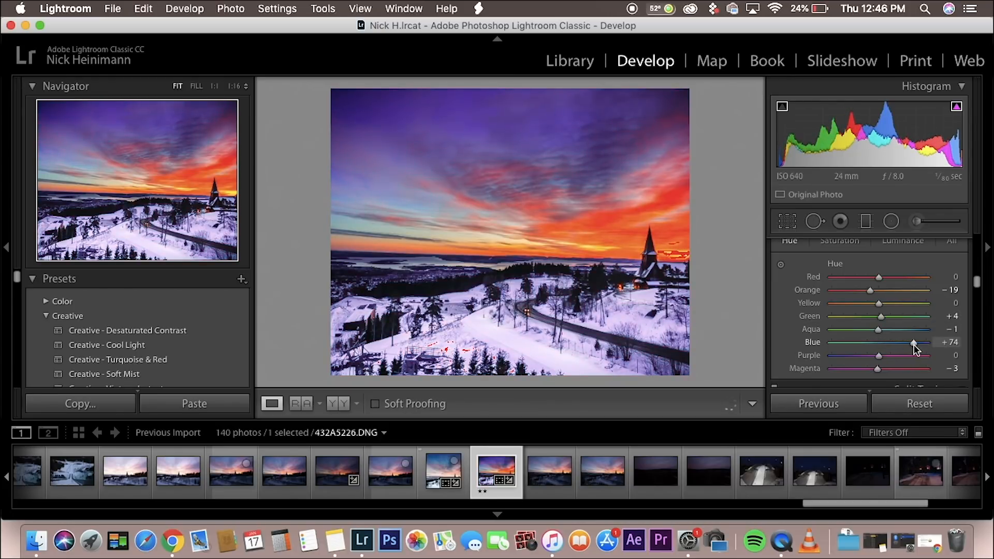
drag(915, 343, 849, 348)
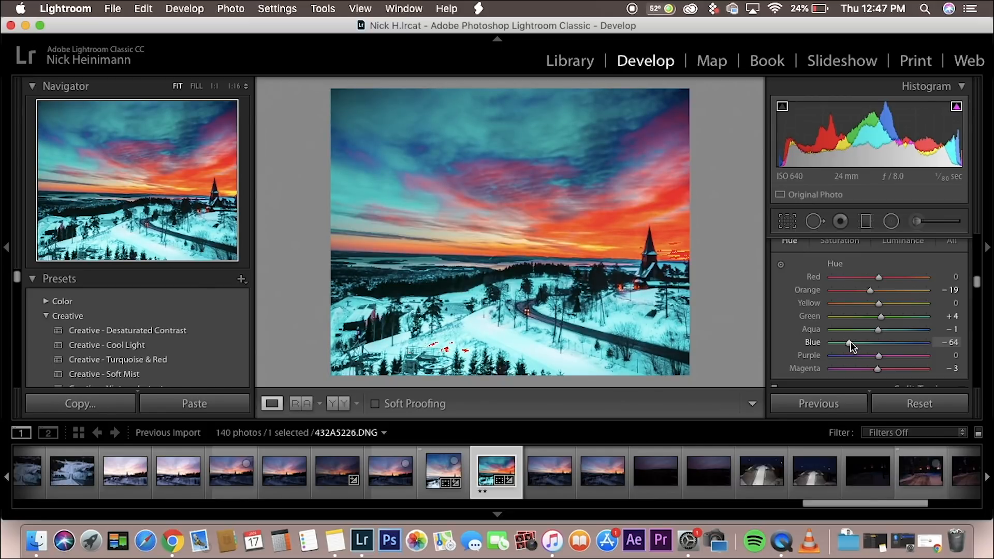
drag(851, 345, 853, 346)
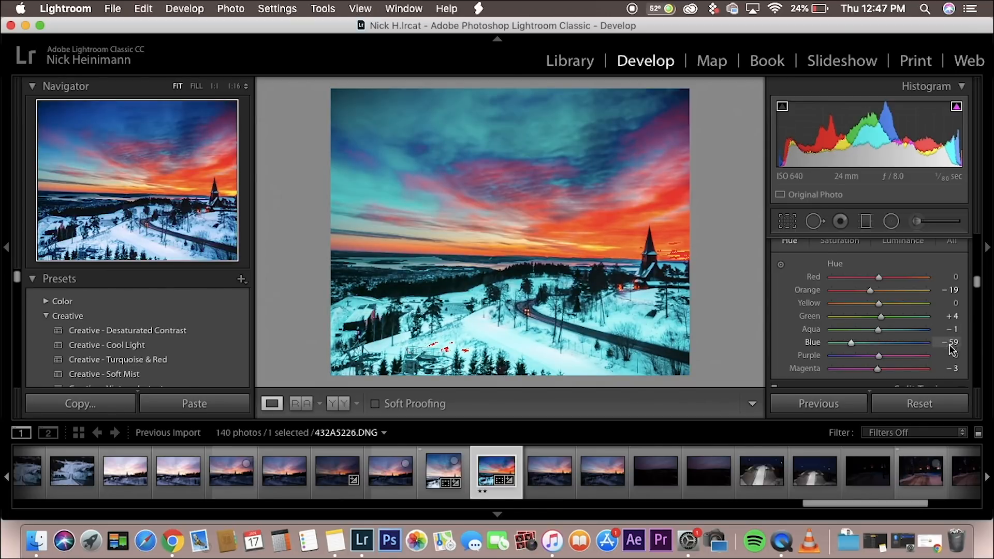
scroll(844, 328, up, 2)
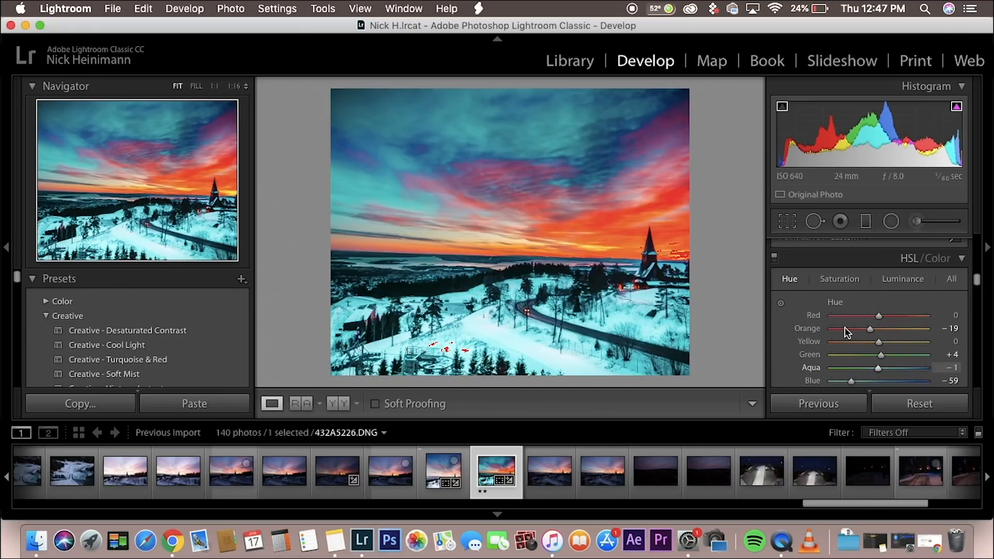
scroll(844, 329, down, 2)
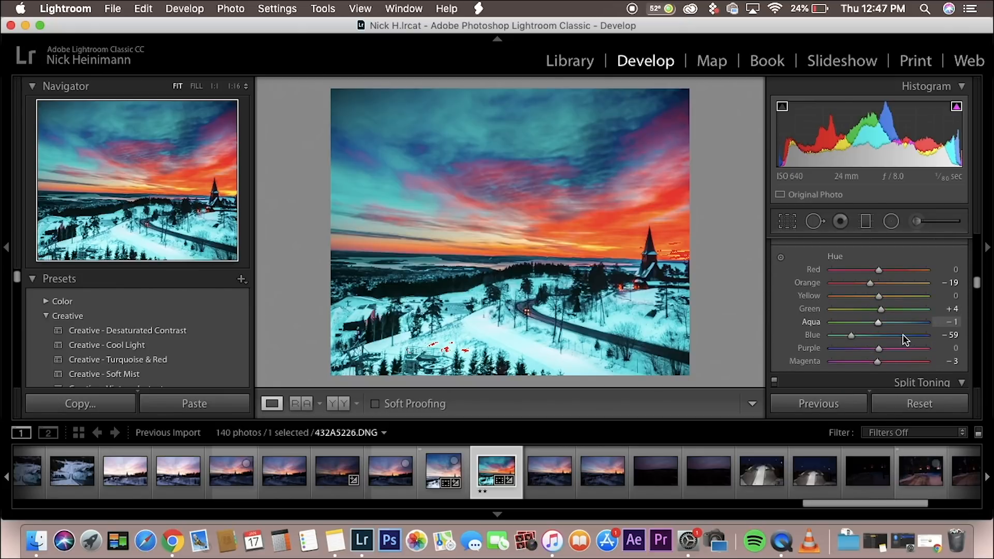
click(950, 337)
text(0)
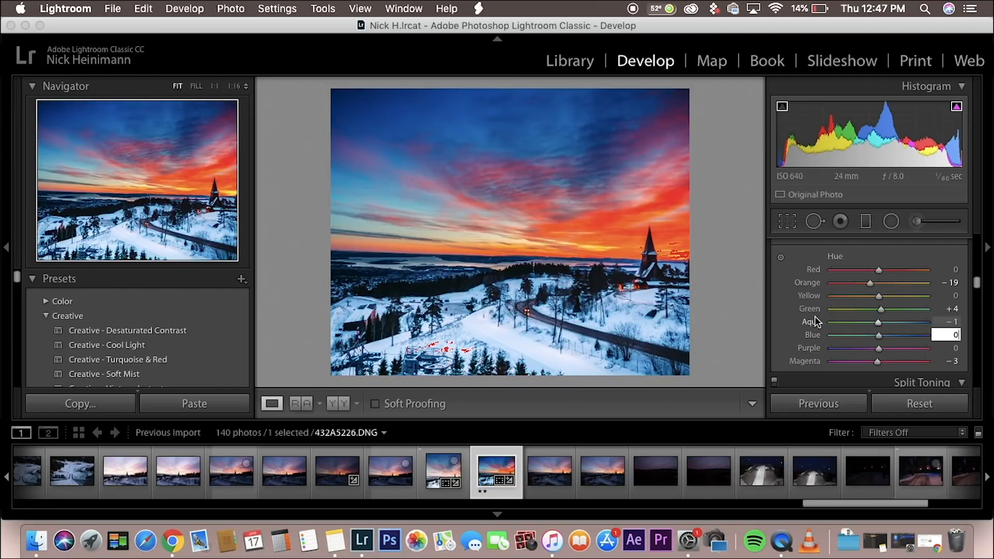
click(791, 316)
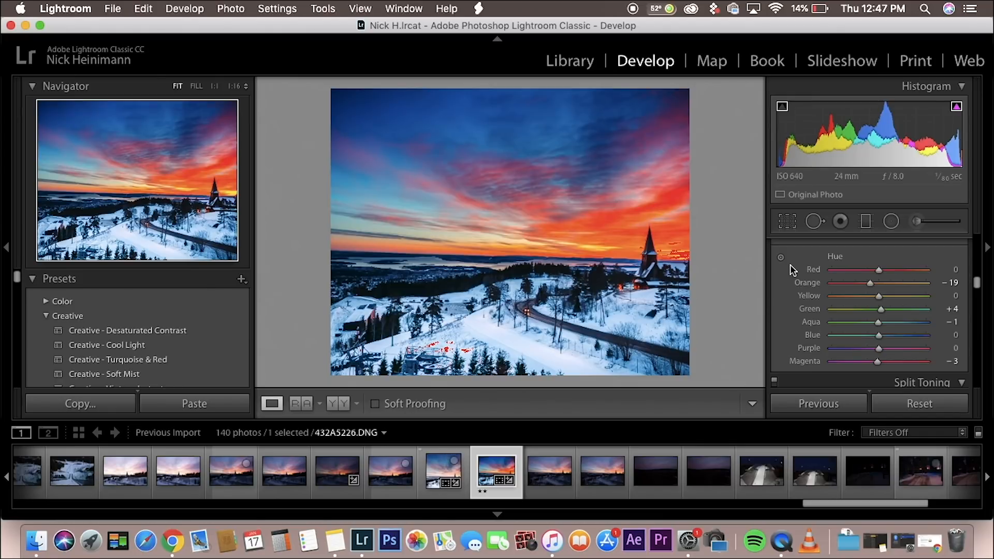
Step: Activate the tool for adjusting hue directly in the photo, and switch it off again
scroll(790, 265, up, 2)
scroll(789, 265, down, 1)
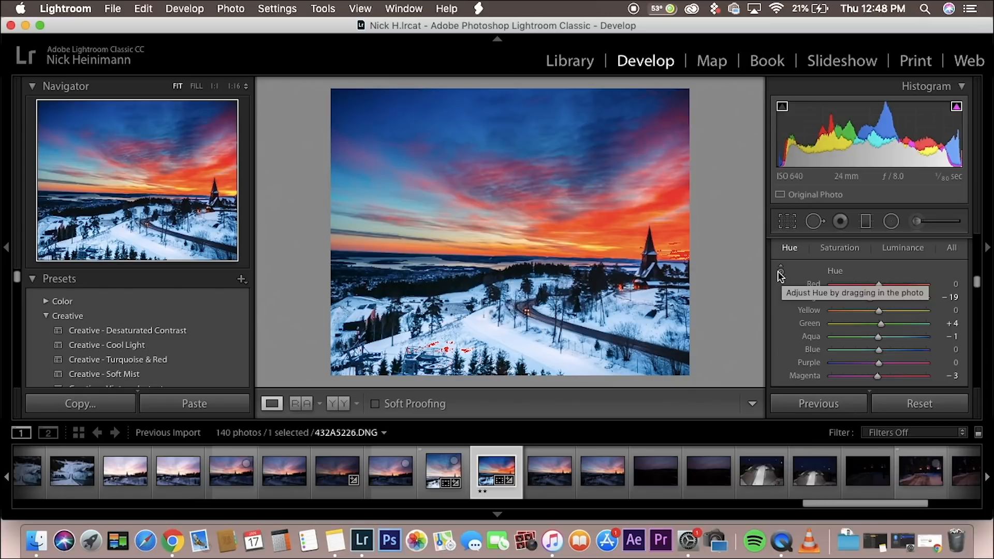
click(781, 272)
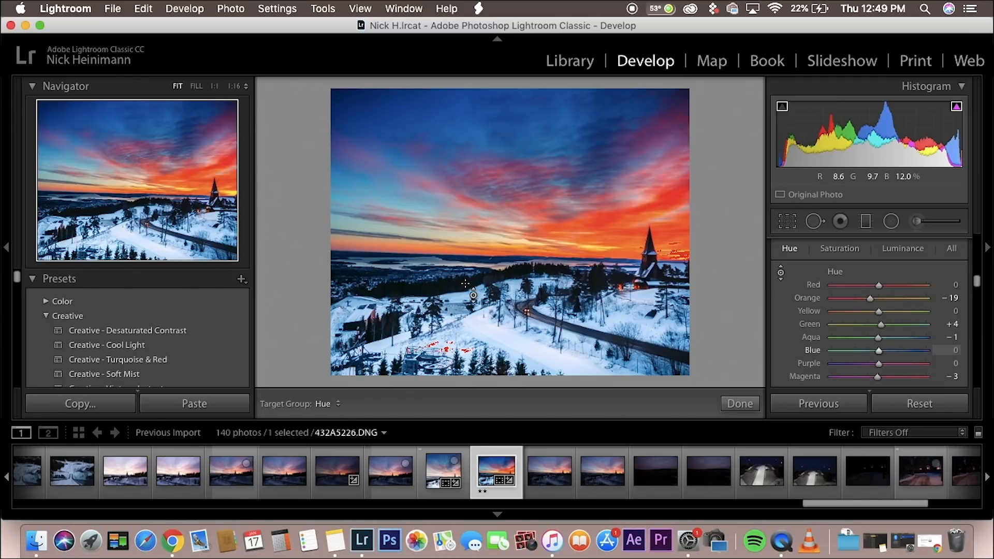
click(780, 273)
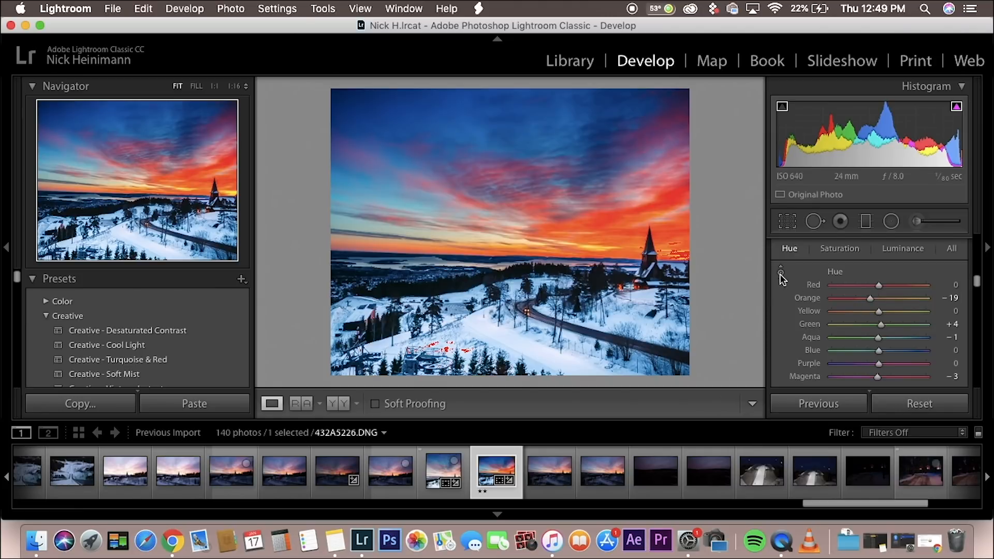
Step: Try HSL saturation extremes of +100 for red and -100 for blue and aqua
click(838, 249)
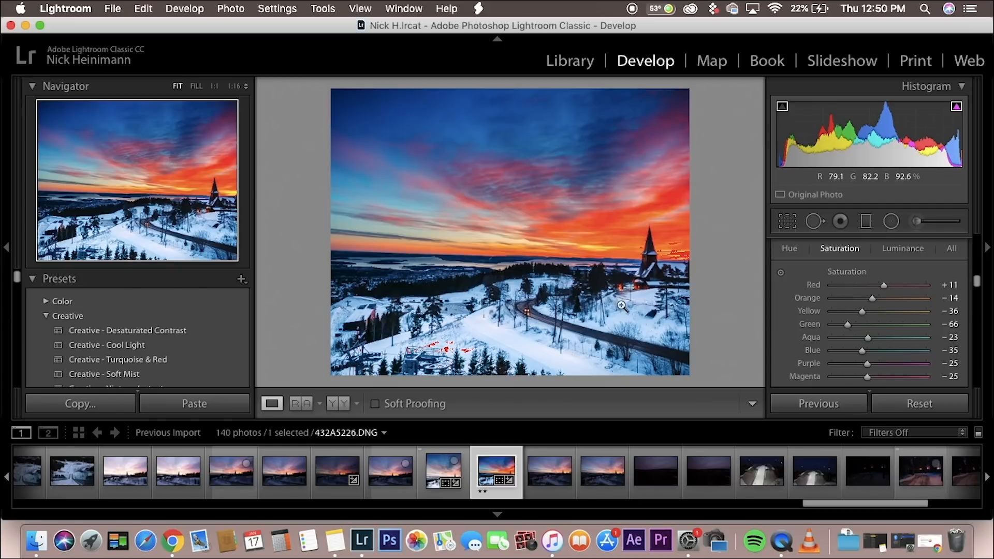
scroll(893, 340, down, 2)
scroll(893, 340, up, 1)
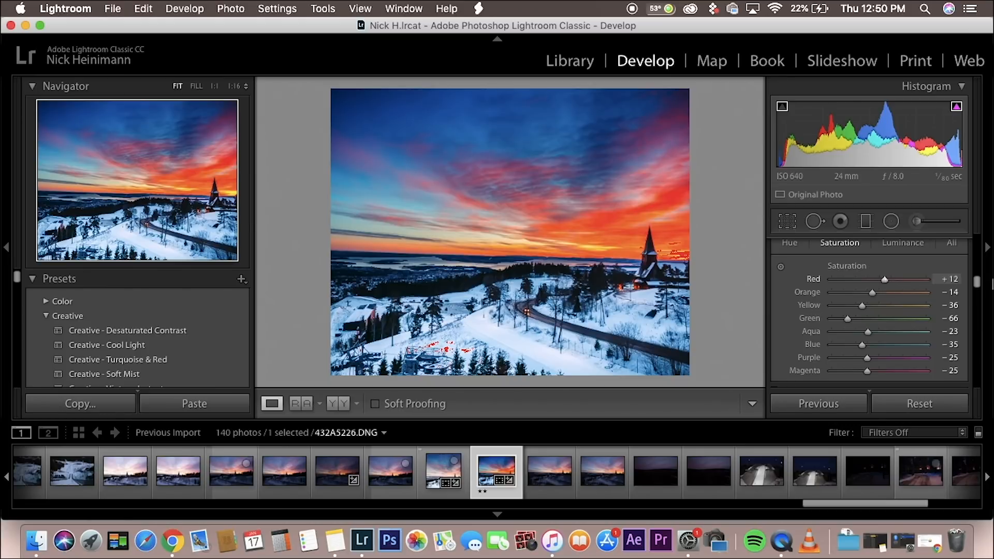
drag(884, 280, 929, 280)
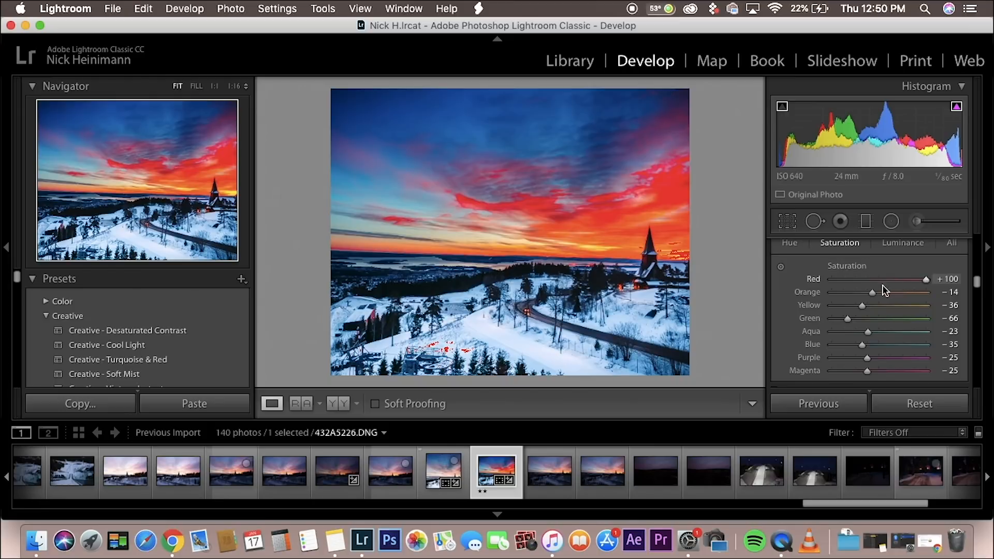
drag(865, 345, 797, 348)
drag(868, 330, 793, 330)
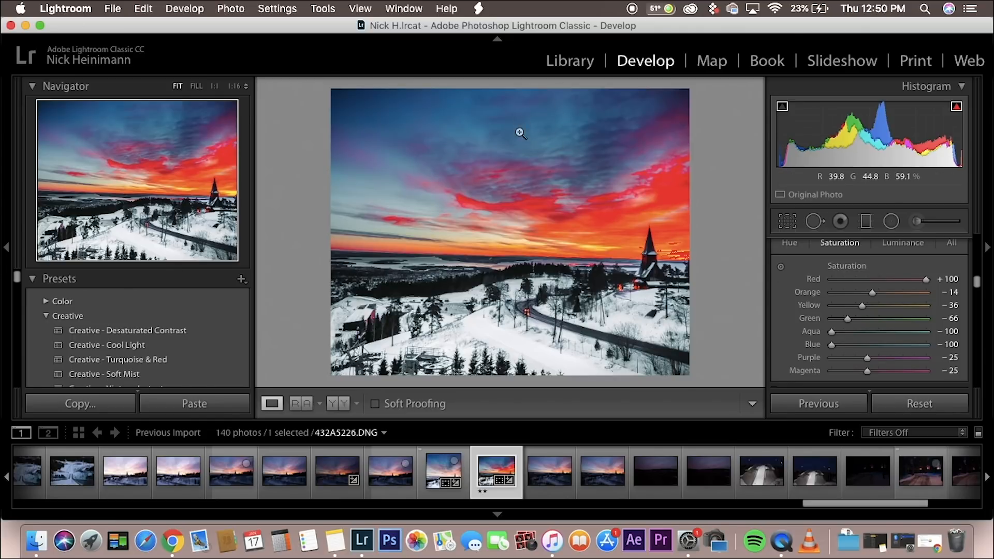
Step: Reset the aqua, blue and green saturation to 0, and set the red saturation to -32
double_click(833, 331)
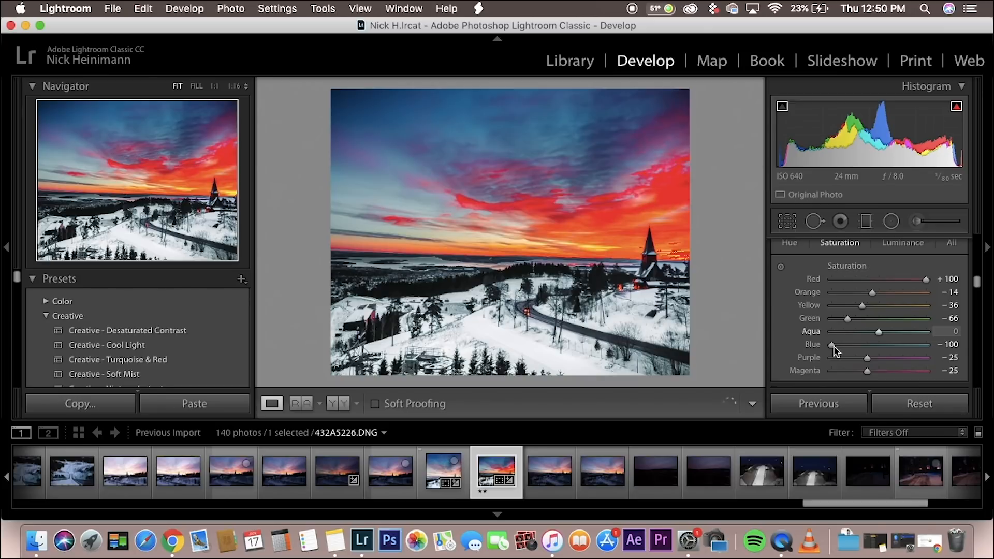
double_click(833, 344)
click(946, 279)
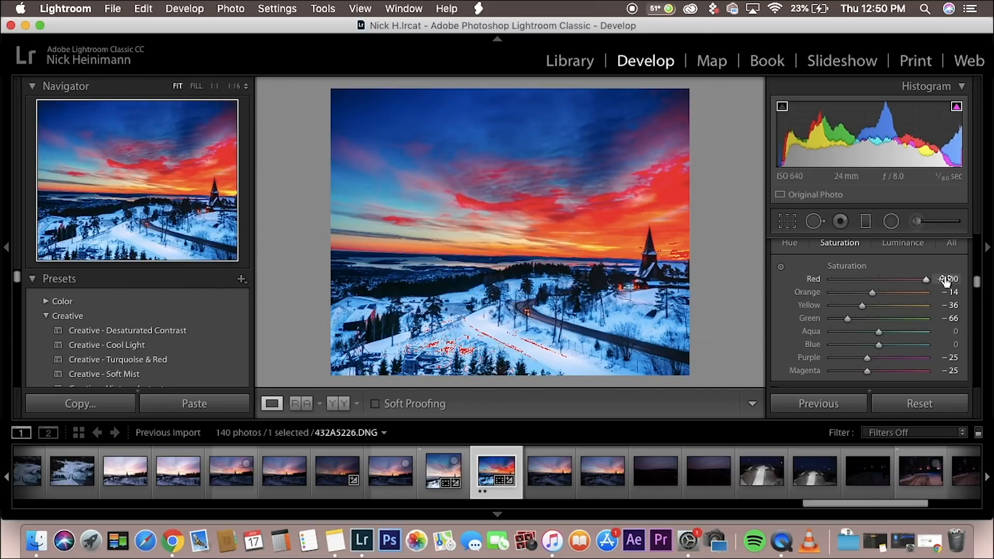
text(-32)
key(Return)
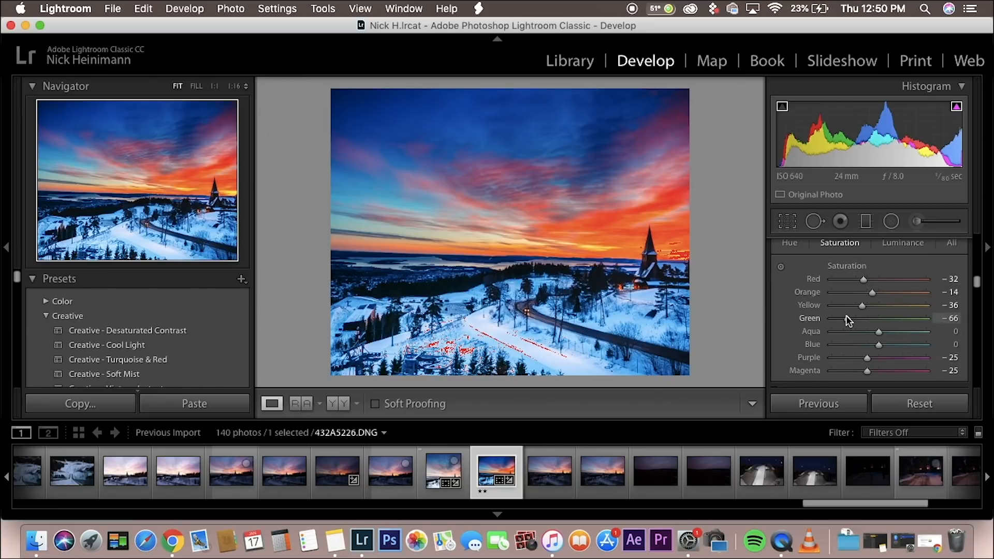
mouse_move(847, 316)
mouse_down()
mouse_move(908, 321)
mouse_move(837, 322)
mouse_up()
double_click(836, 318)
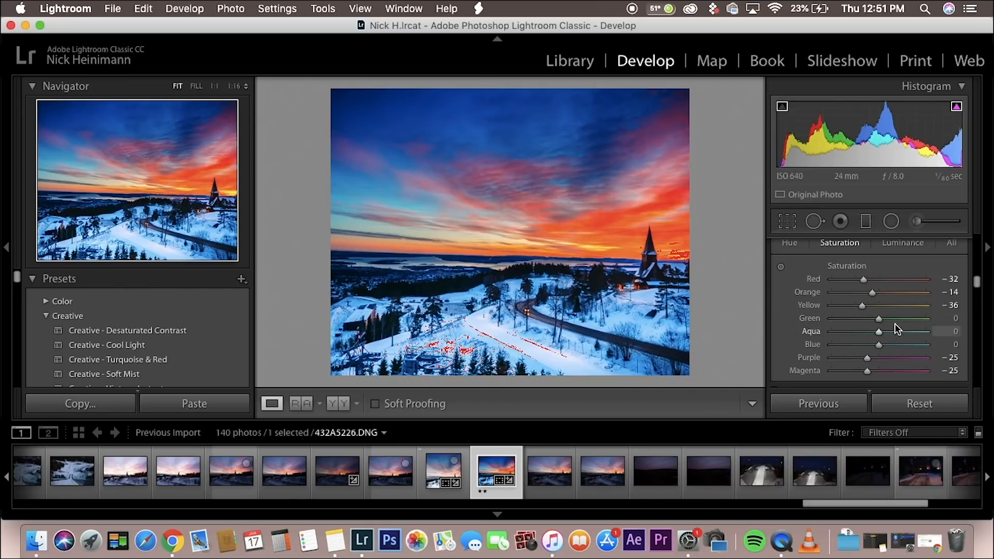
Step: Compare red luminance values of +91 and -100 on the photo, and set the red luminance to 0
click(890, 247)
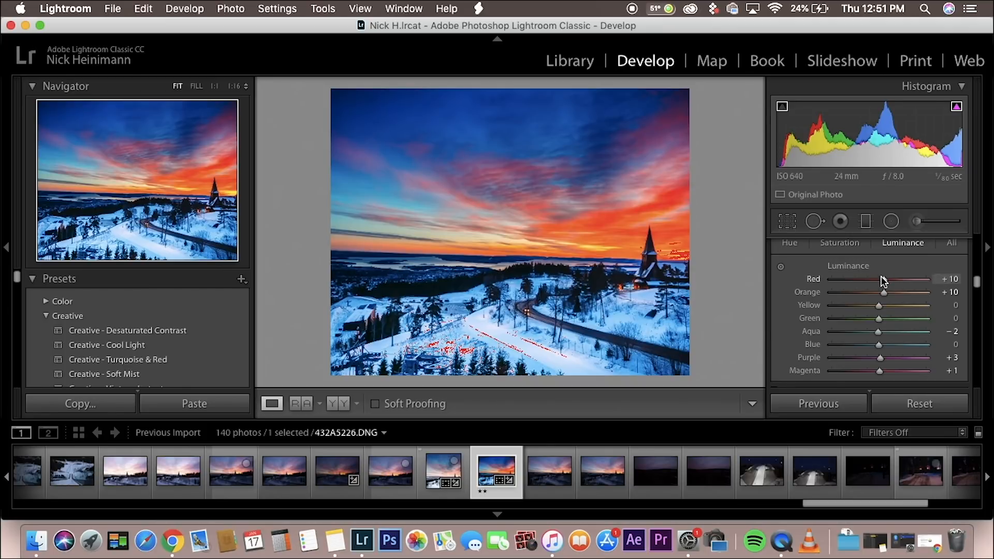
drag(880, 276, 909, 280)
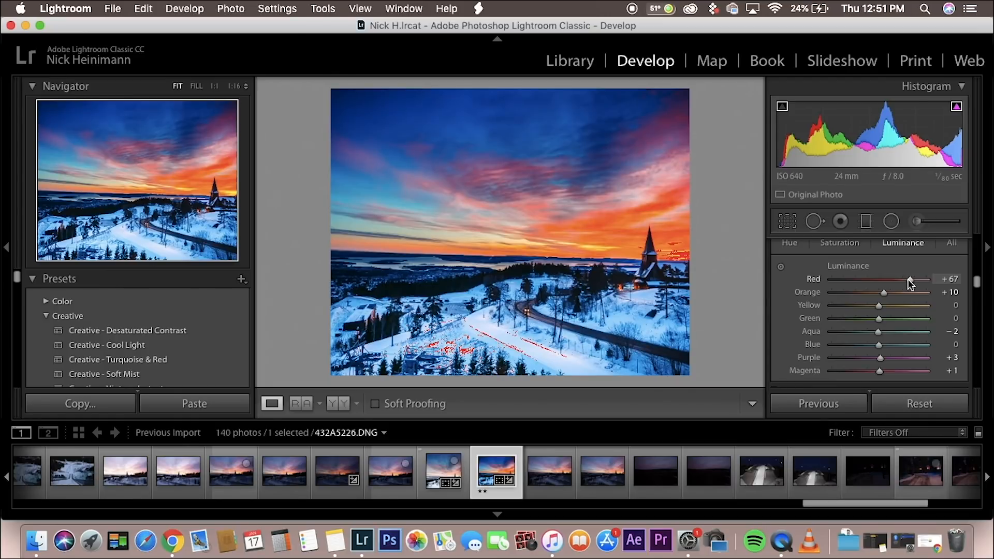
drag(909, 278, 919, 281)
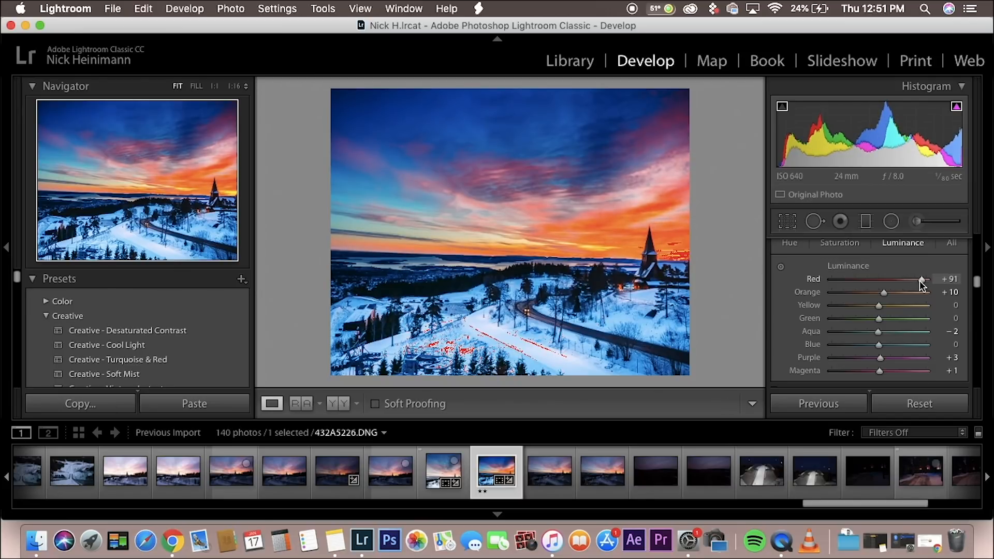
drag(919, 280, 815, 280)
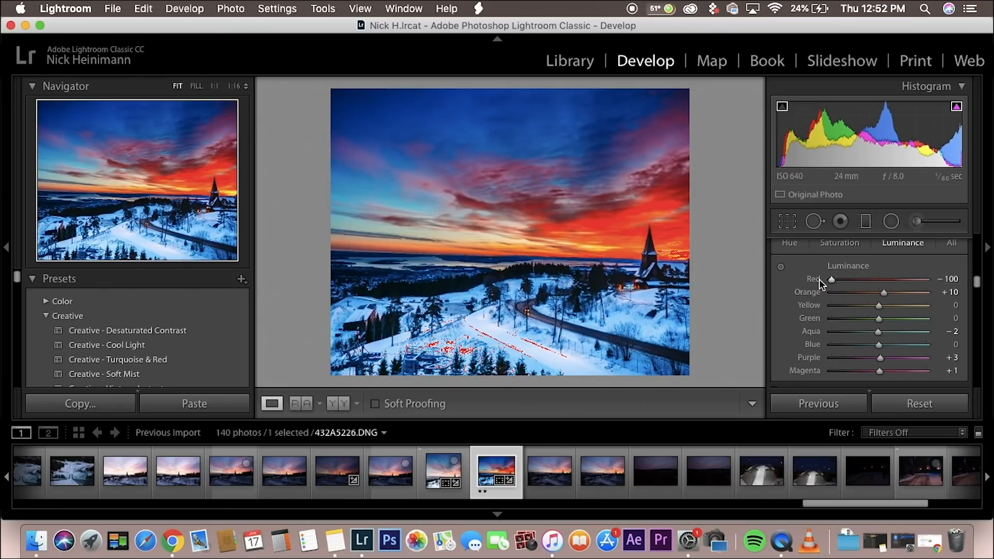
mouse_move(832, 280)
mouse_down()
mouse_move(911, 284)
mouse_move(827, 284)
mouse_up()
click(948, 279)
text(0)
key(Return)
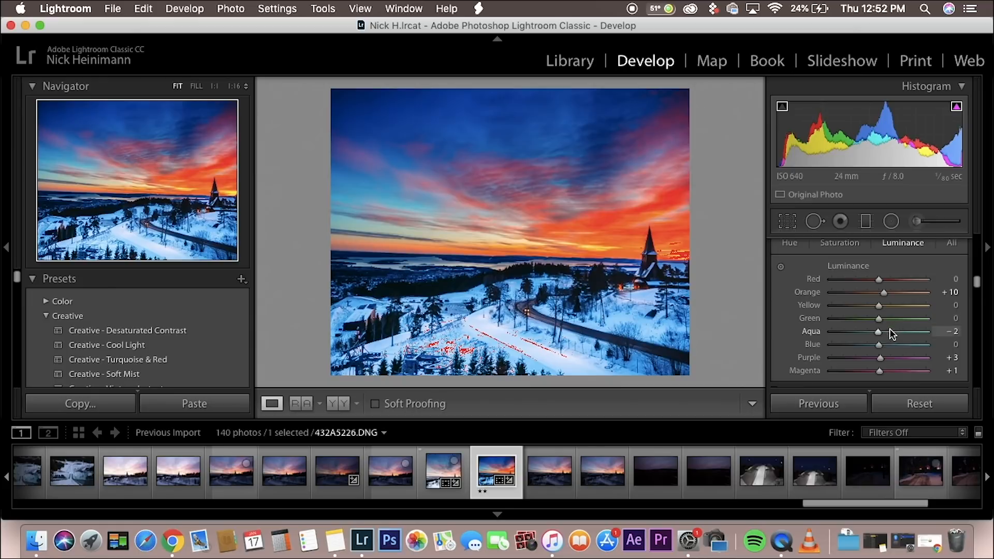
Step: Try the blue luminance at -100 twice to darken the blues, resetting it to 0 each time
drag(878, 344, 828, 343)
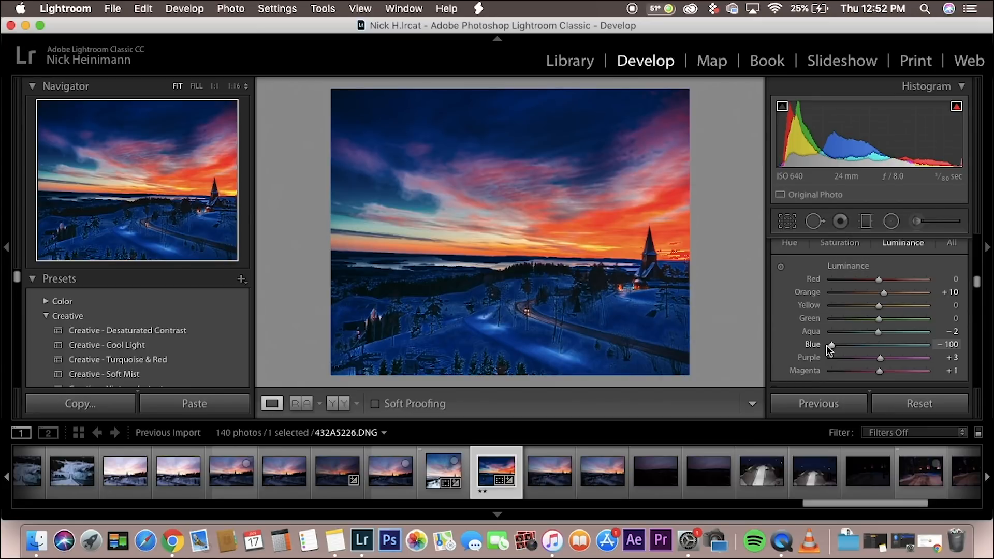
double_click(832, 345)
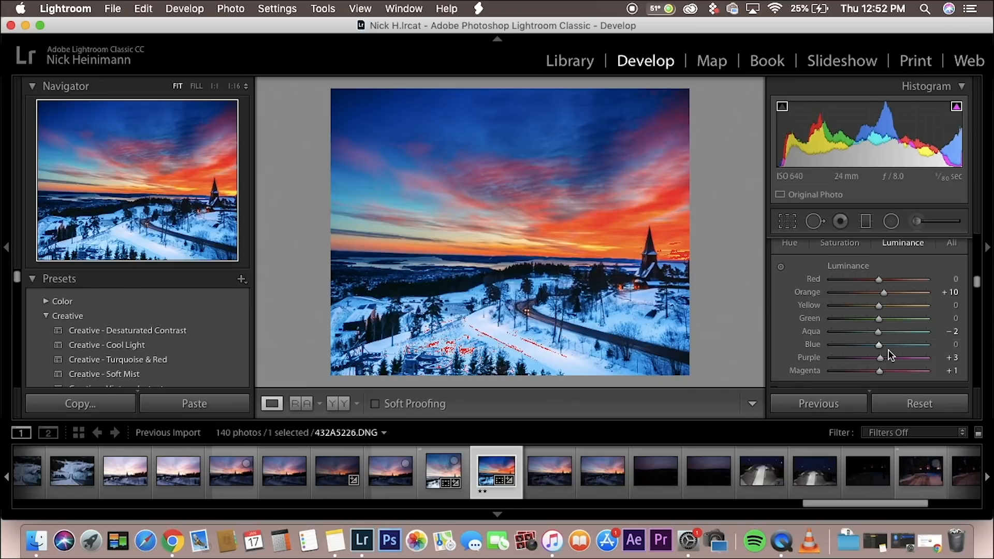
drag(878, 345, 782, 360)
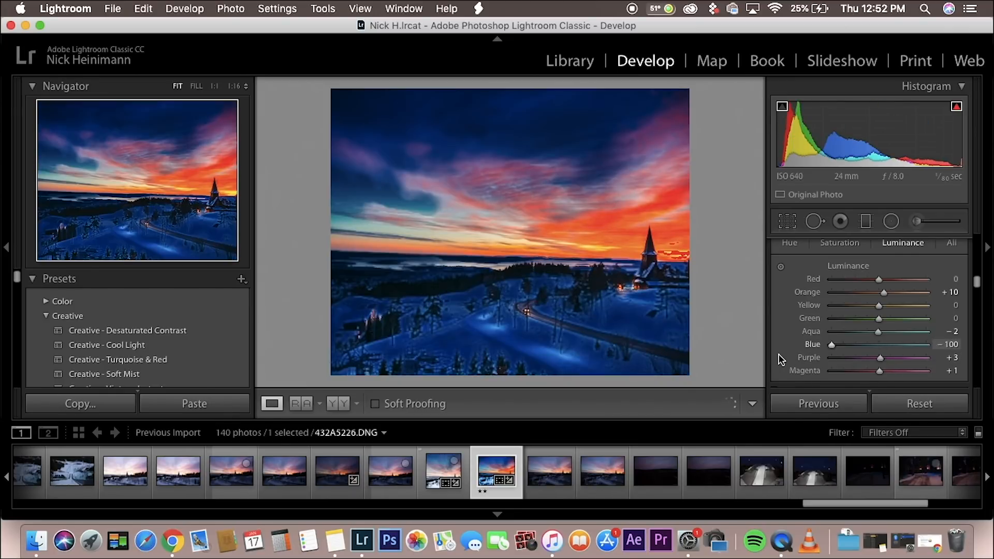
double_click(832, 344)
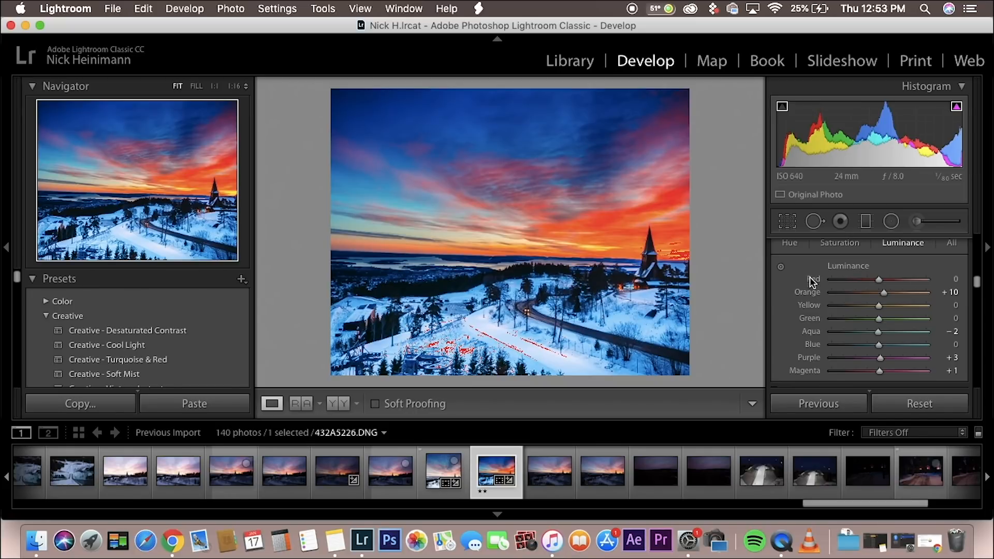
Step: Try the red saturation at +94 in the HSL adjustments, and undo the change
click(838, 243)
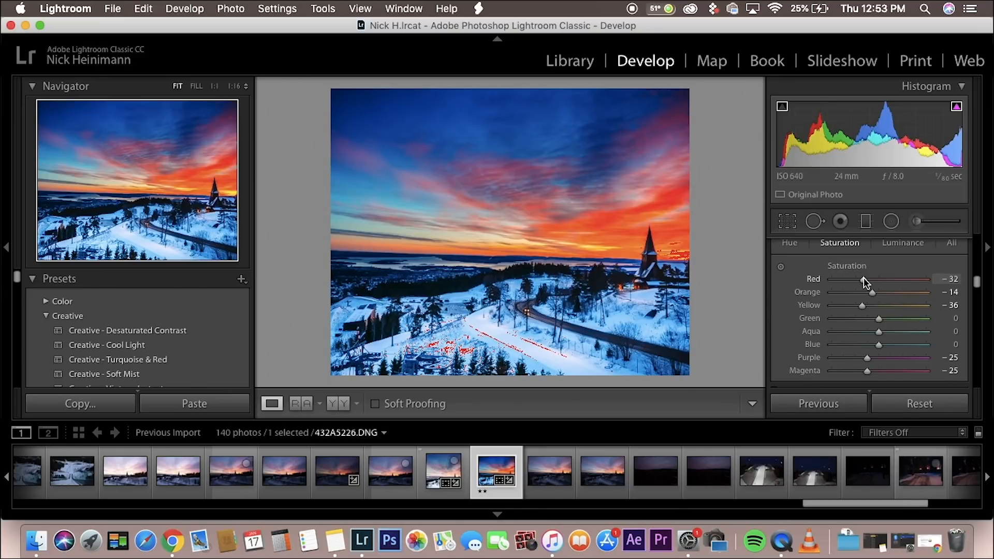
drag(863, 278, 923, 281)
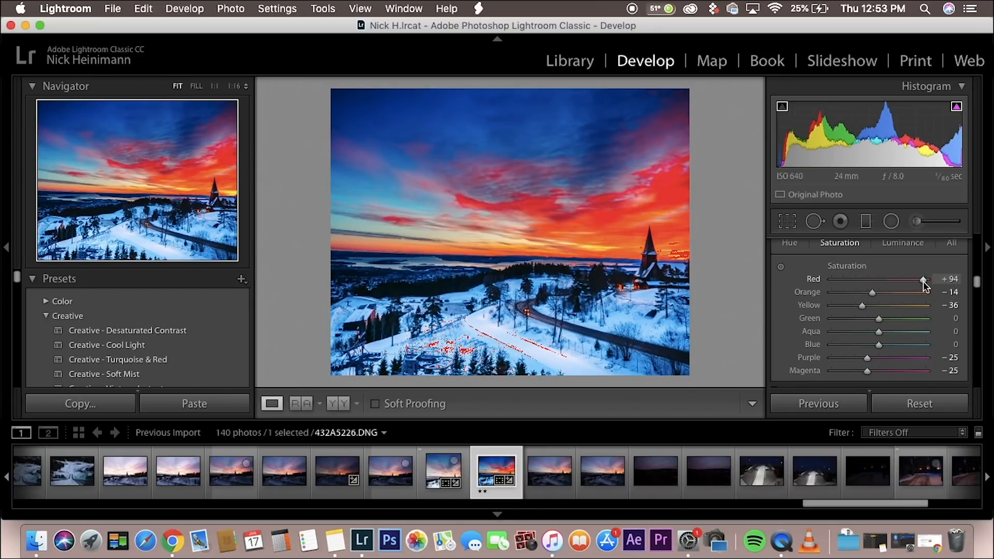
key(super+z)
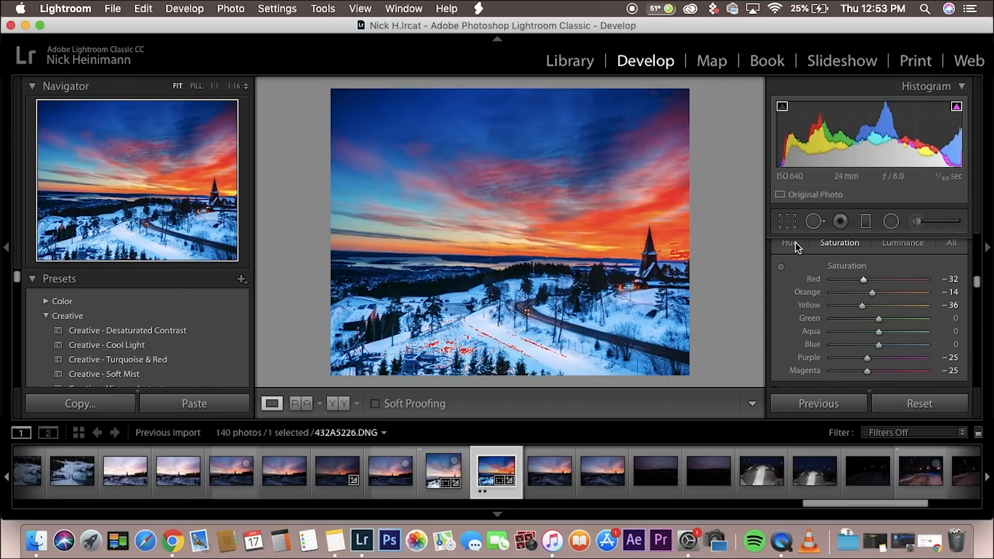
Step: Try the red hue at +100 to shift the reds in the sky, and undo the shift
click(786, 243)
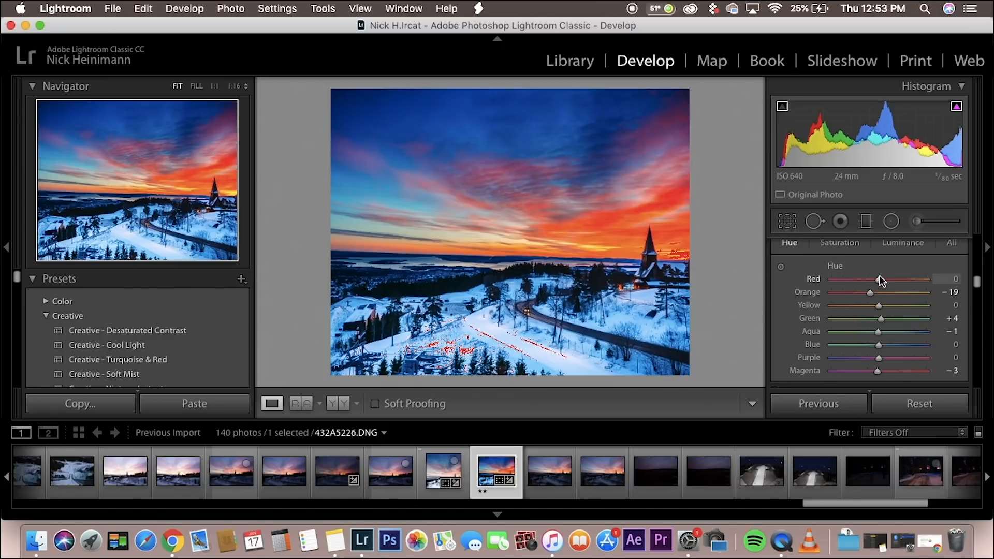
drag(878, 279, 930, 281)
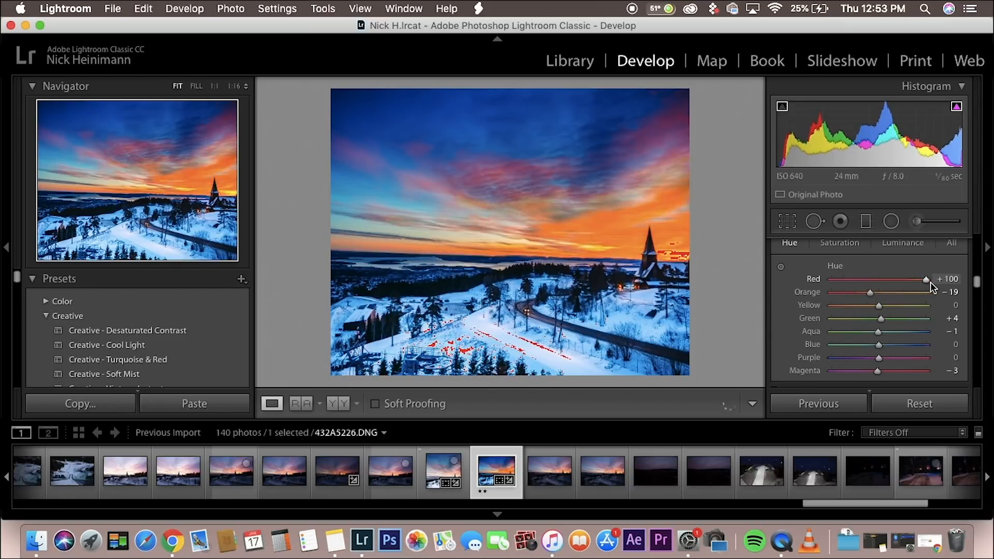
key(super+z)
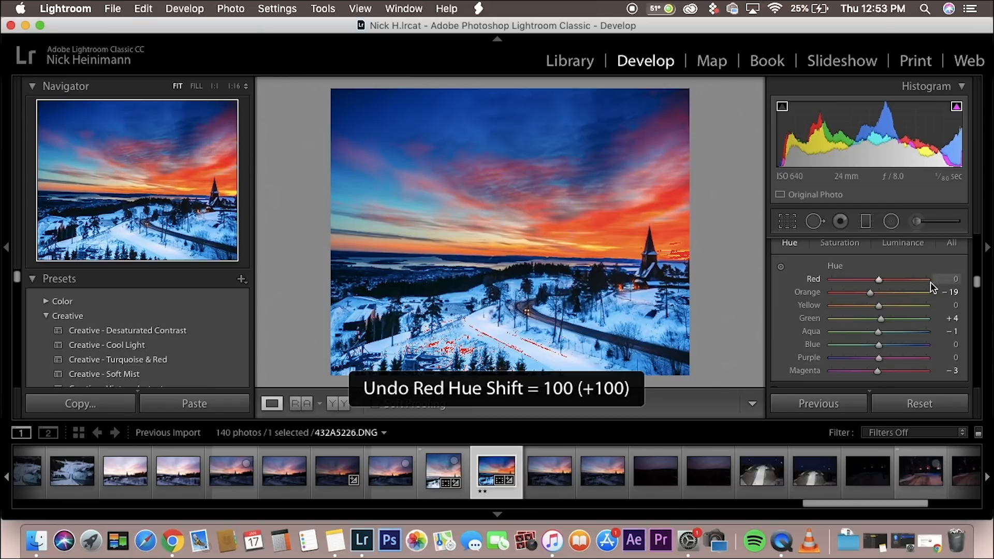
Step: Bring the Basic adjustments with treatment, profile and white balance back into view
scroll(905, 284, up, 10)
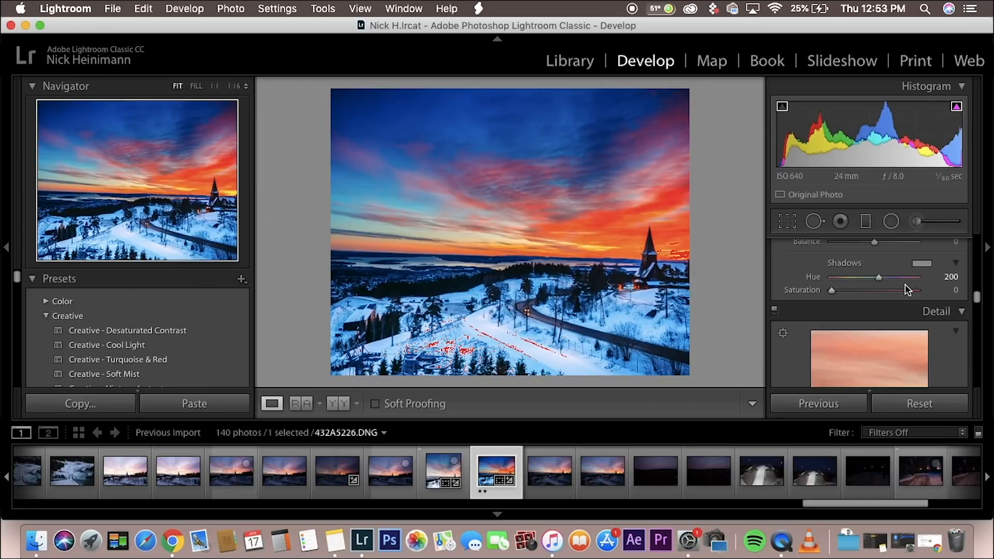
scroll(905, 285, up, 10)
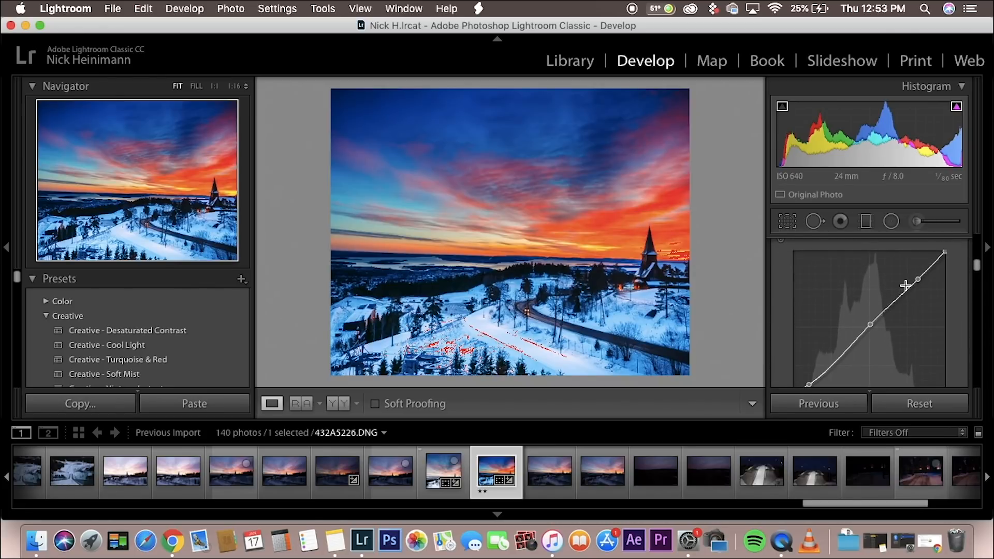
scroll(905, 285, up, 5)
scroll(906, 290, down, 5)
scroll(905, 290, up, 5)
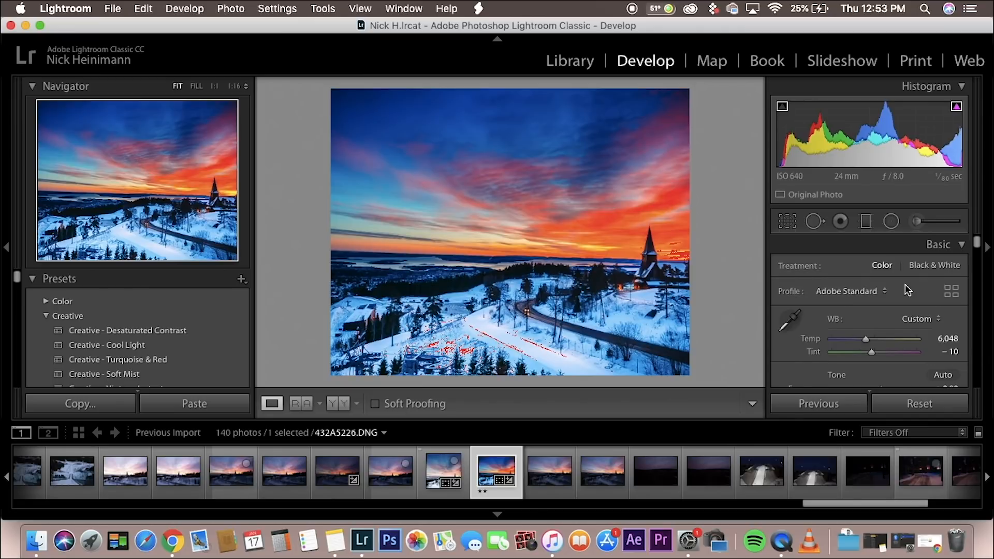